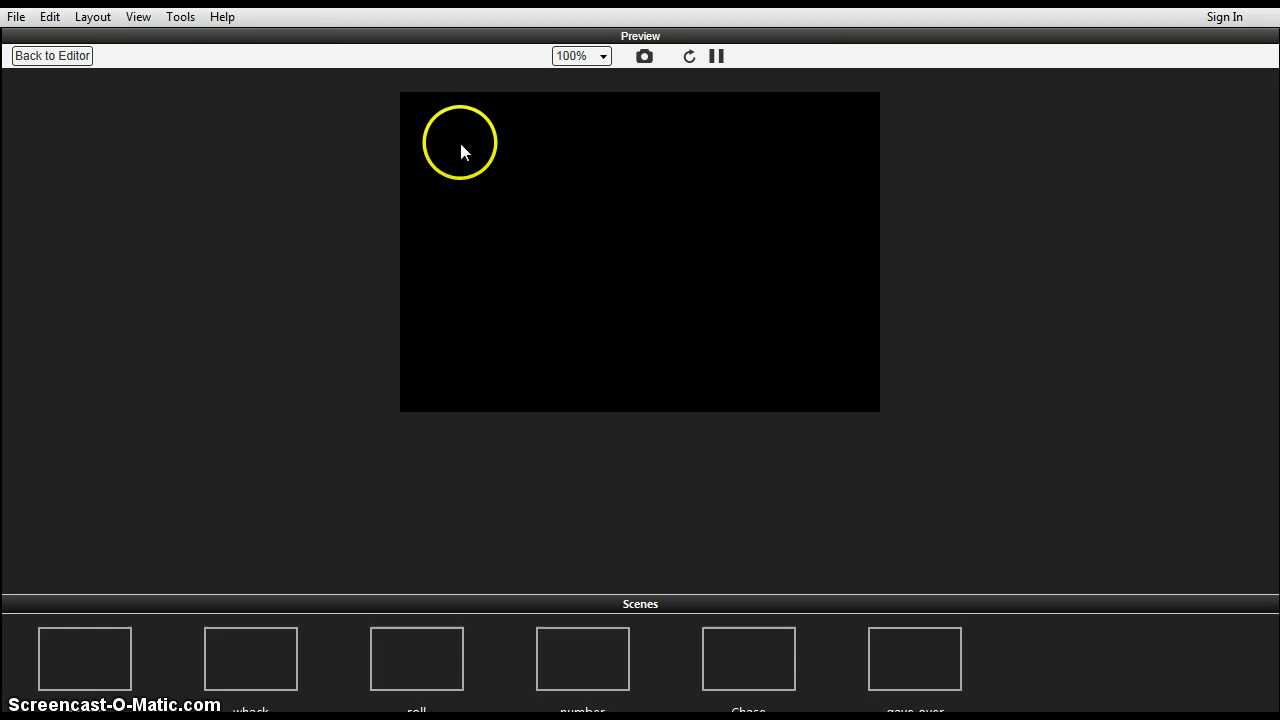
Step: Test the roll scene in the preview by moving the three balls above the ramp, and return to the editor
left_click(752, 195)
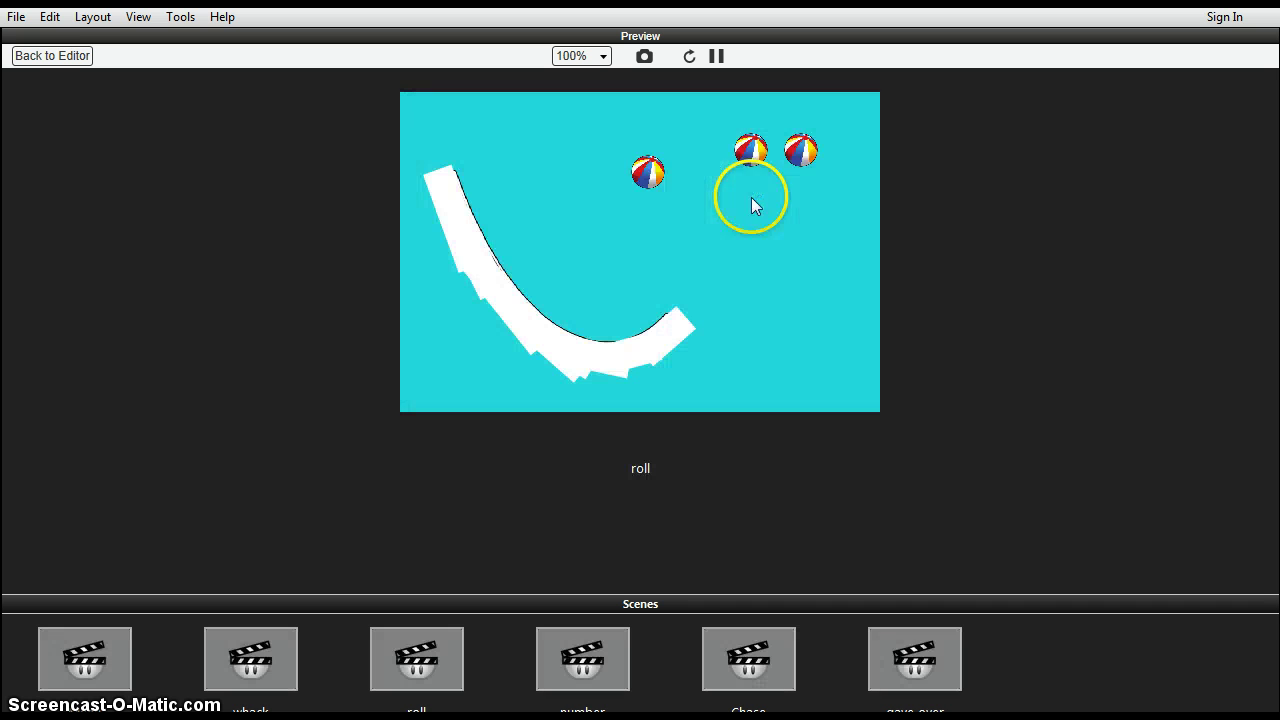
left_click_drag(657, 183, 558, 144)
left_click(708, 155)
left_click_drag(745, 140, 566, 148)
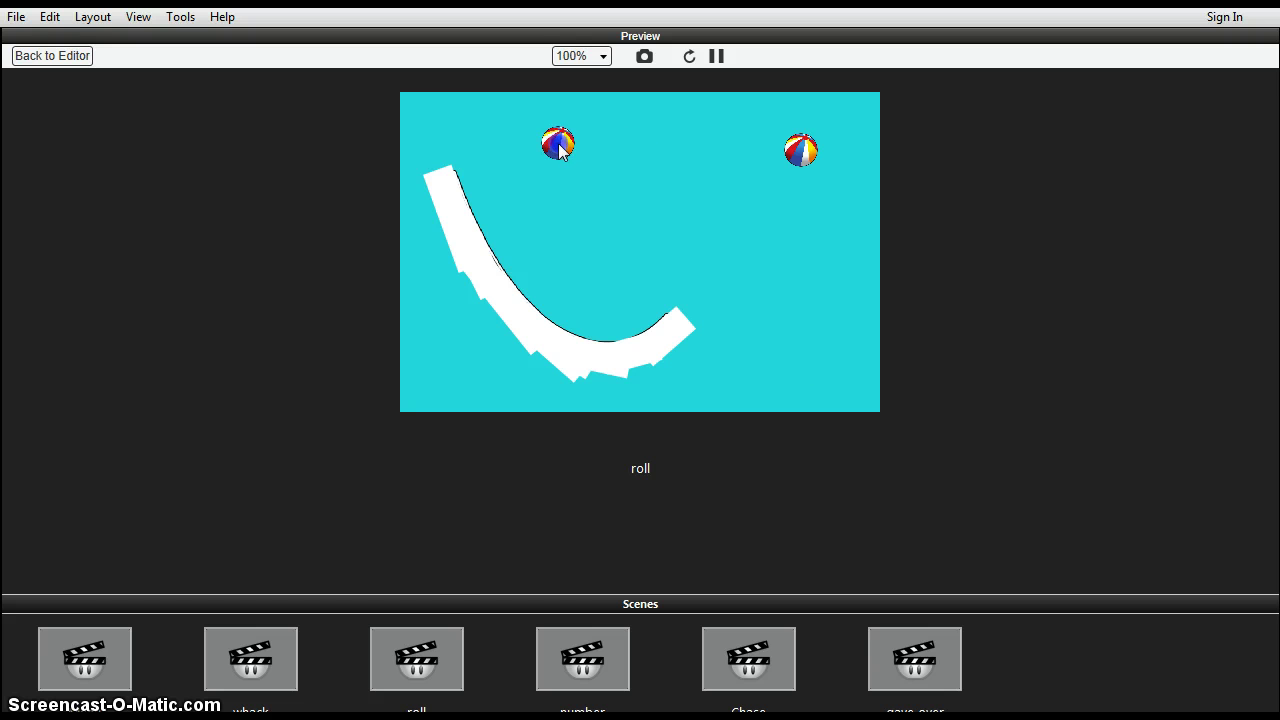
left_click_drag(796, 160, 659, 168)
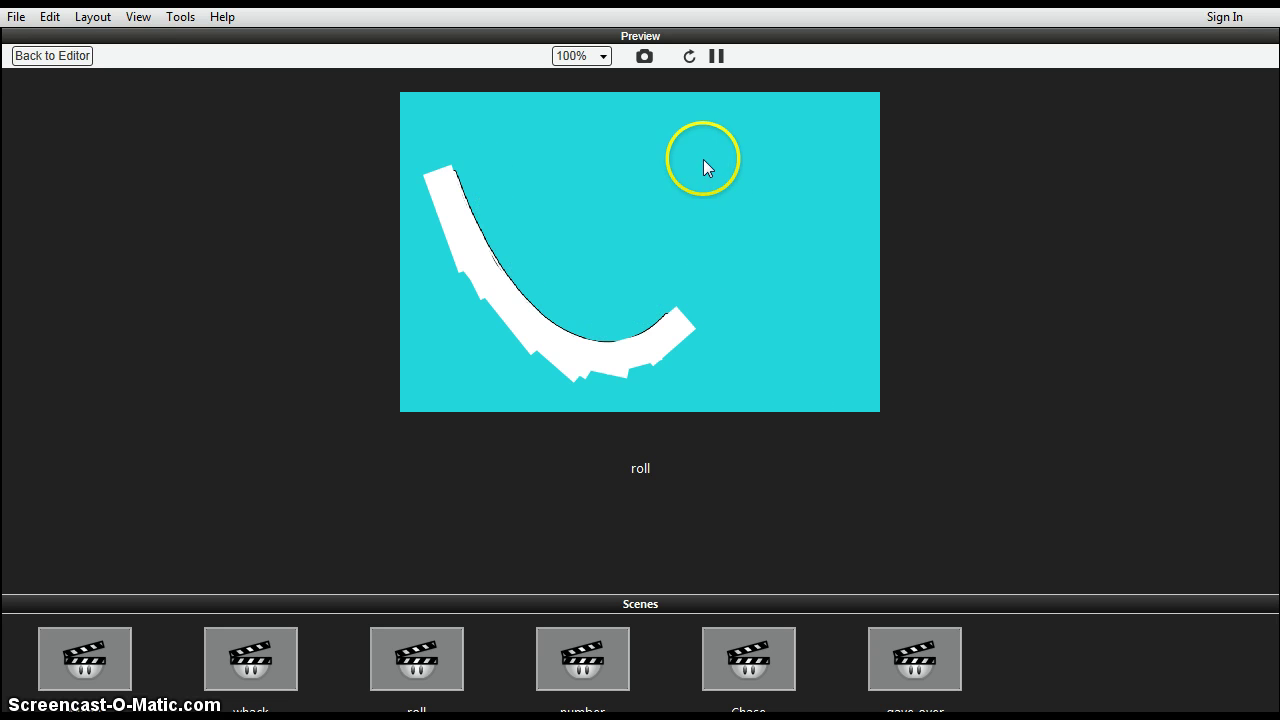
left_click(53, 56)
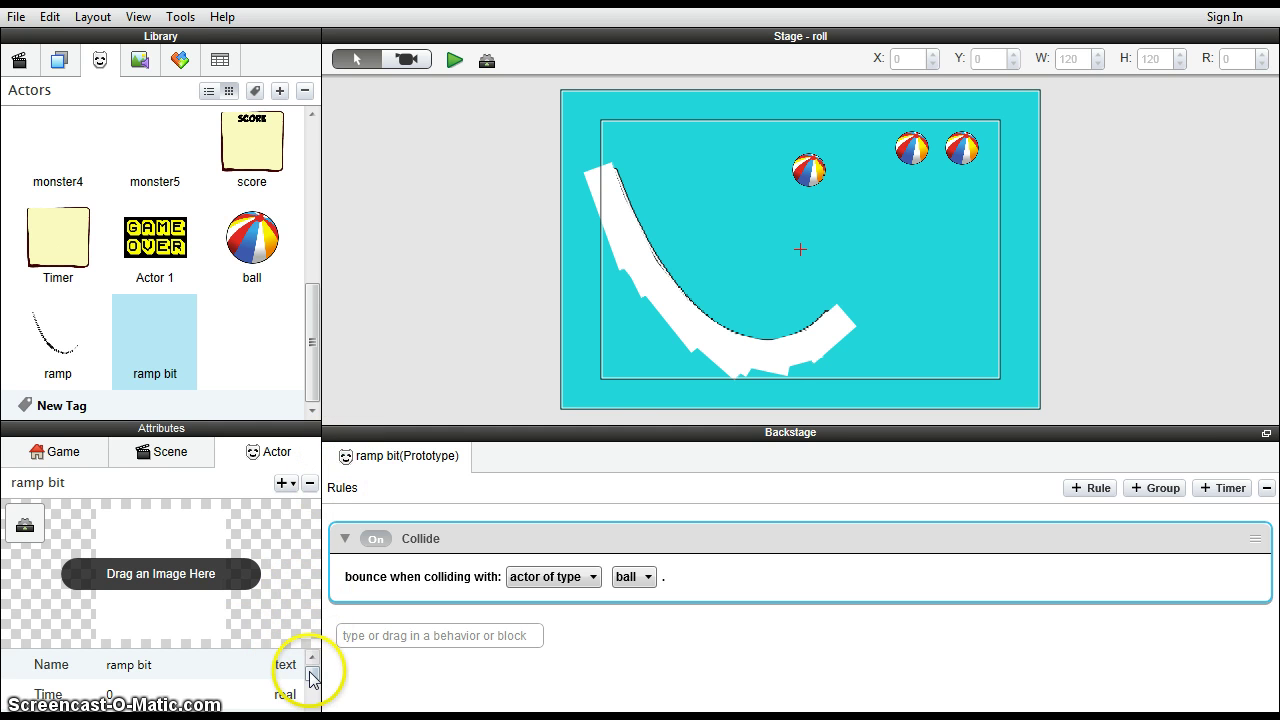
Step: Set the image of the ramp bit actor to transparent
left_click_drag(313, 676, 303, 701)
left_click(160, 684)
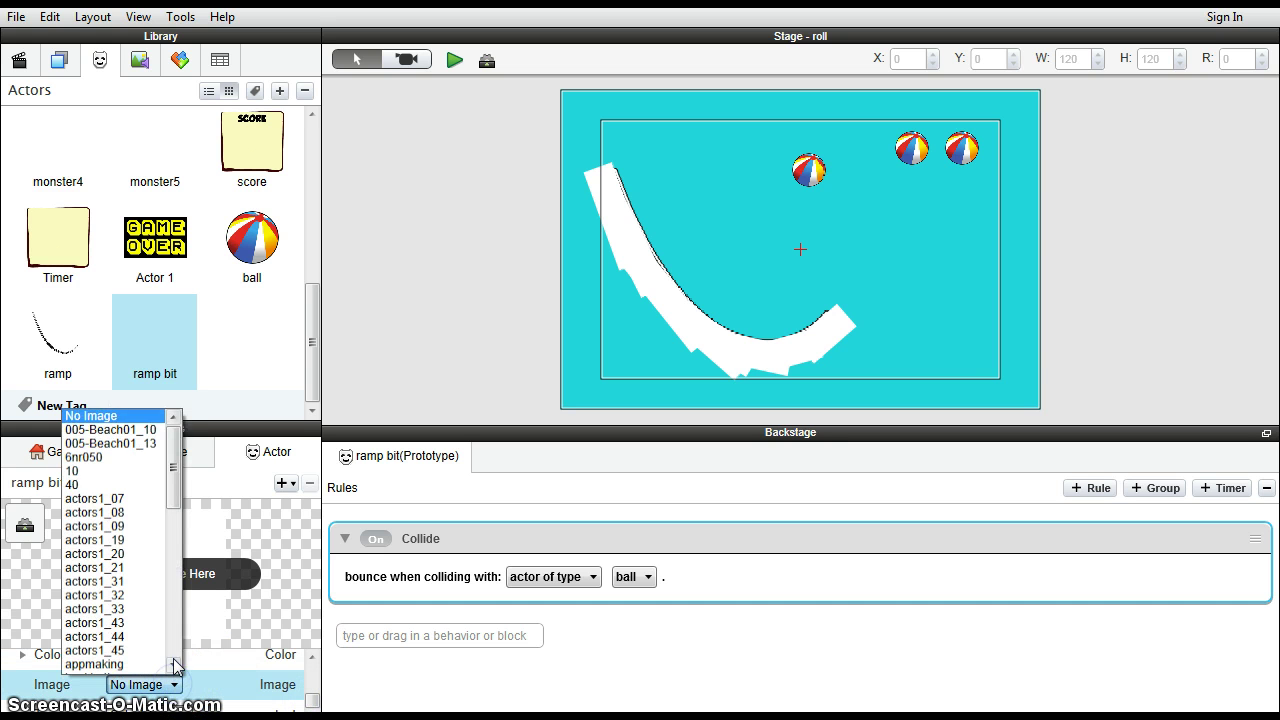
left_click_drag(176, 491, 182, 647)
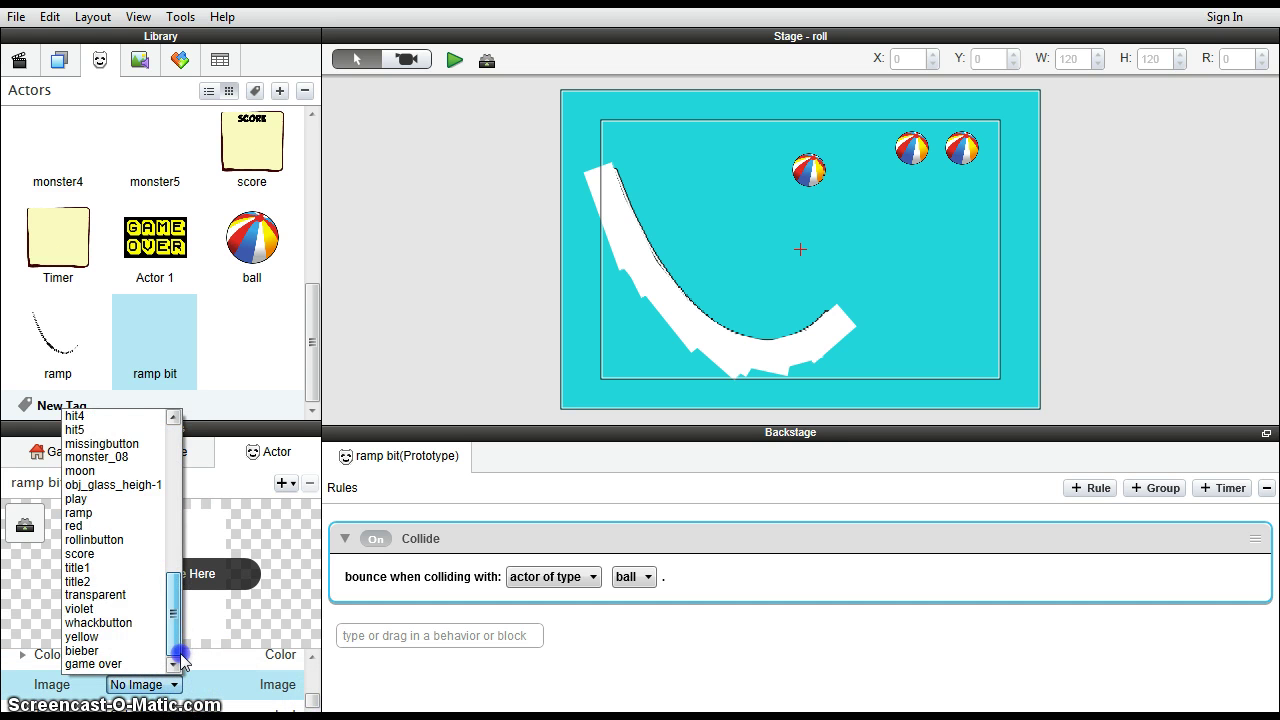
left_click(105, 596)
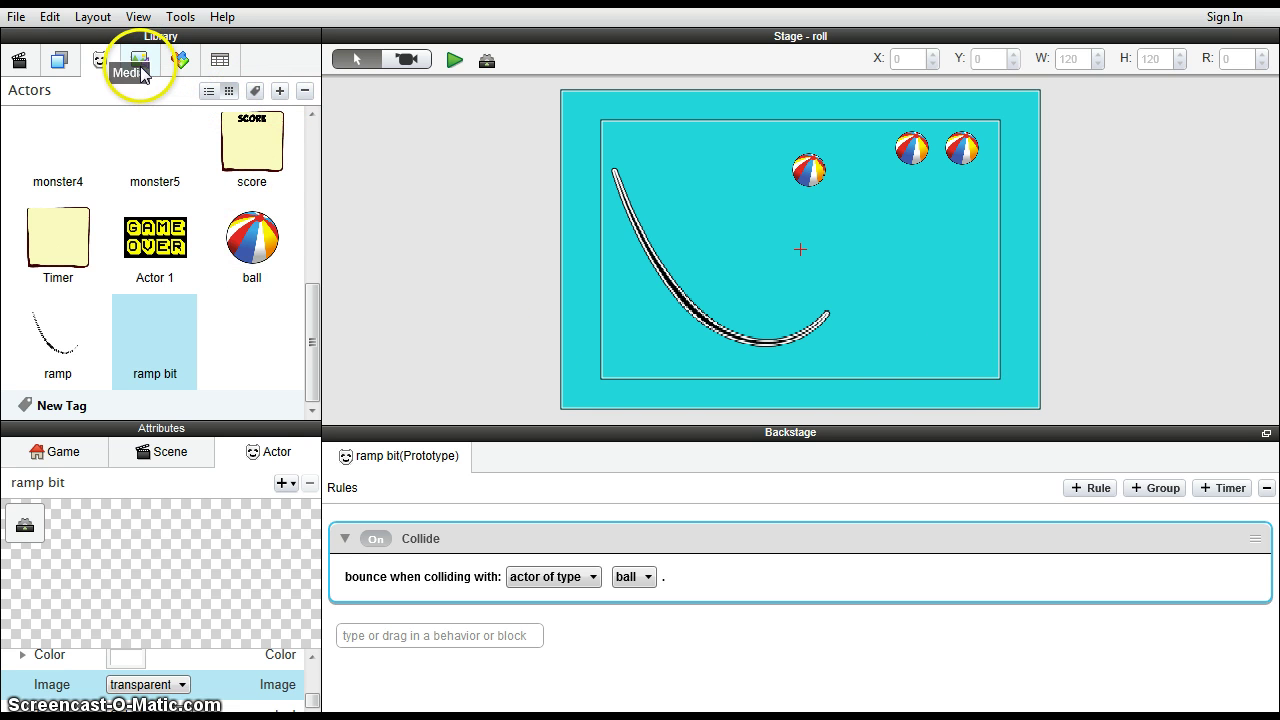
Step: Create a new actor named walls and assign it the obj_glass_heigh-1 image from the media library
left_click(280, 91)
double_click(268, 375)
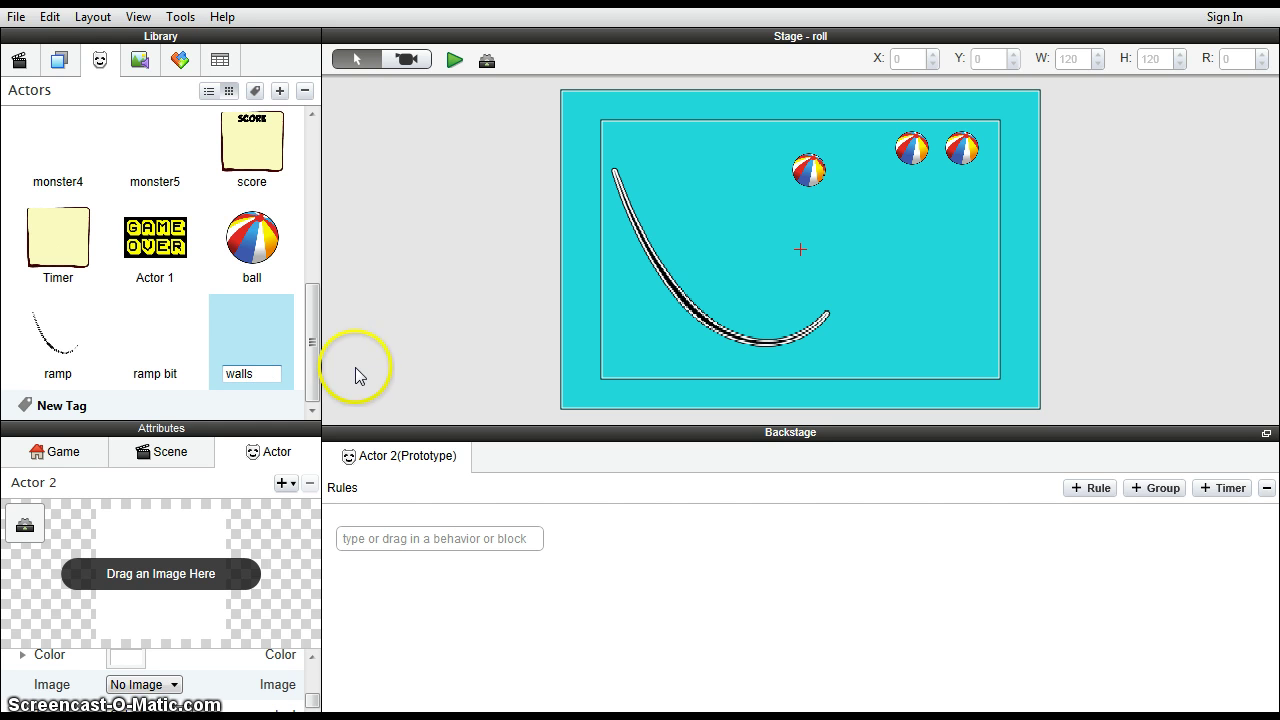
left_click(140, 60)
scroll(140, 250, "down", 1)
scroll(141, 251, "down", 9)
scroll(141, 251, "down", 1)
left_click(55, 265)
left_click_drag(130, 400, 166, 598)
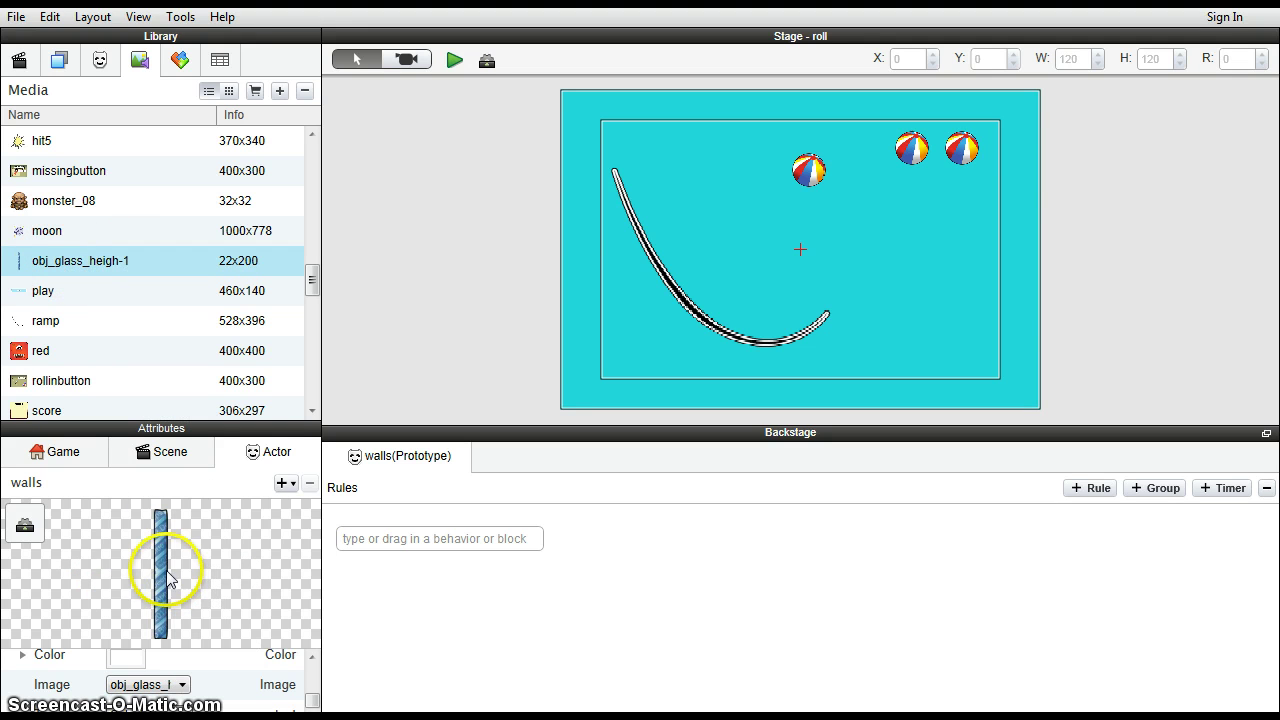
Step: Turn off Movable in the physics attributes of the walls actor
left_click(101, 60)
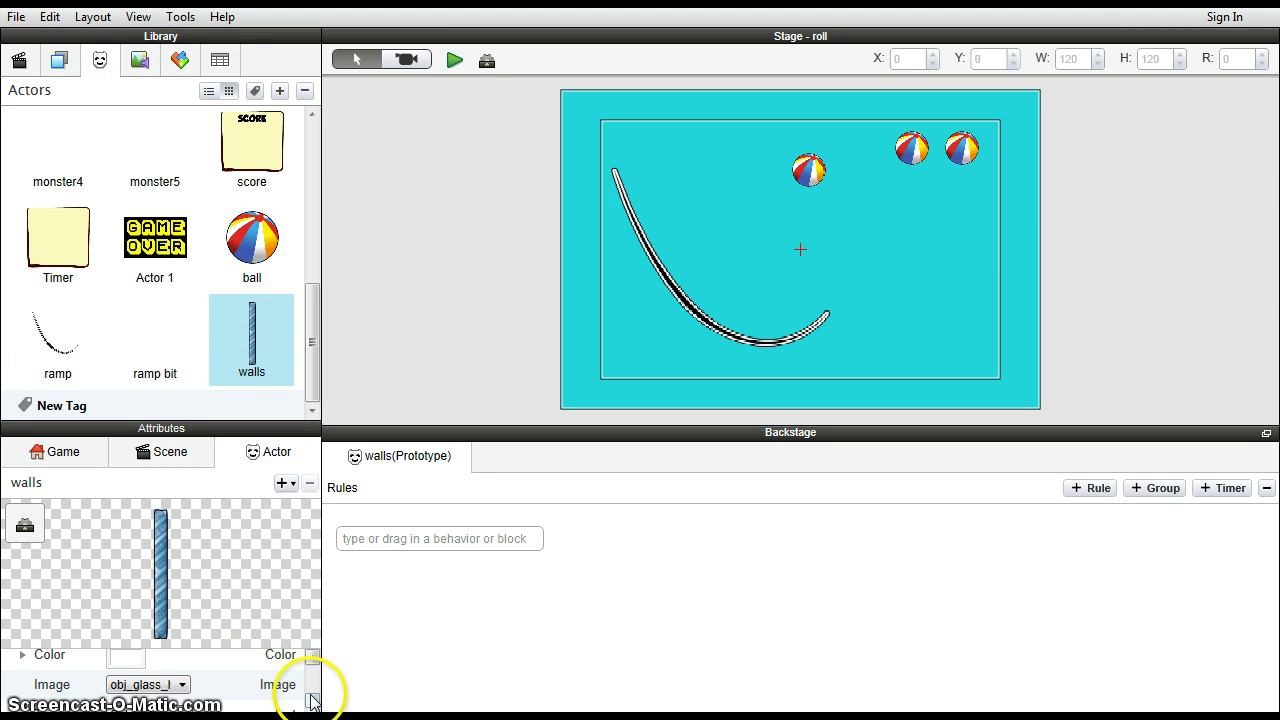
mouse_move(311, 700)
left_mouse_down()
mouse_move(314, 671)
mouse_move(315, 708)
left_mouse_up()
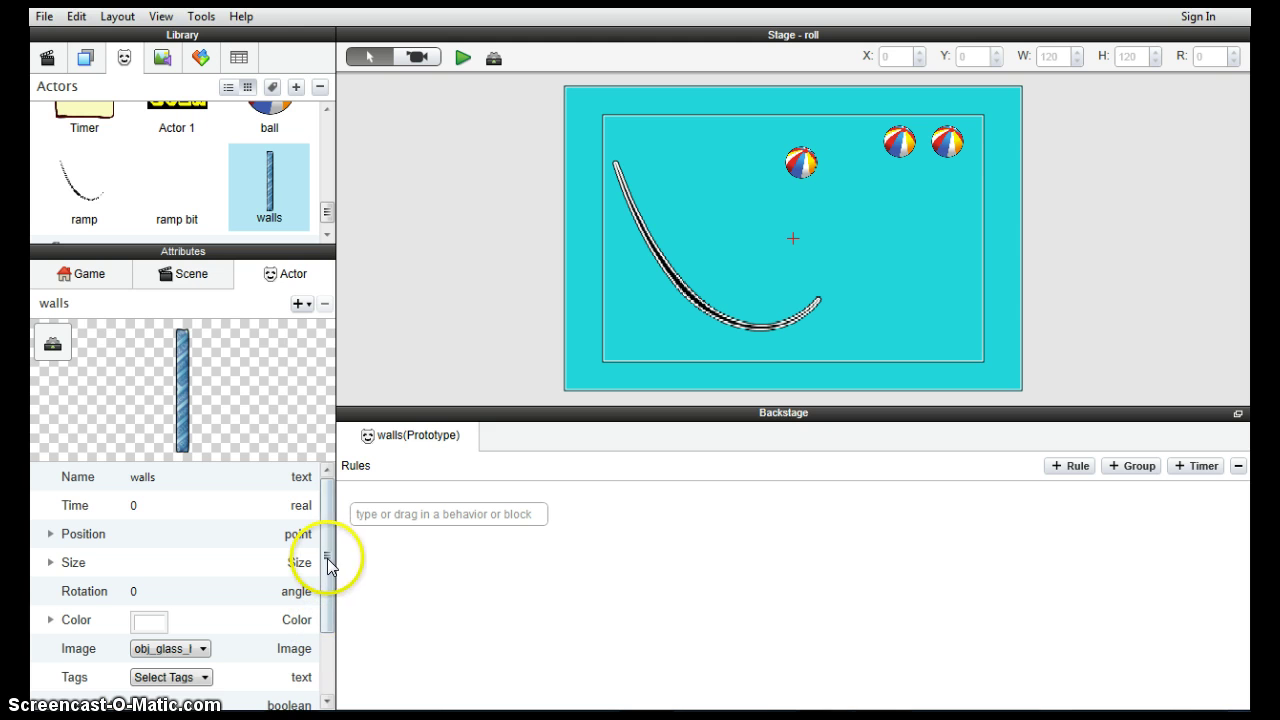
left_click_drag(329, 560, 333, 650)
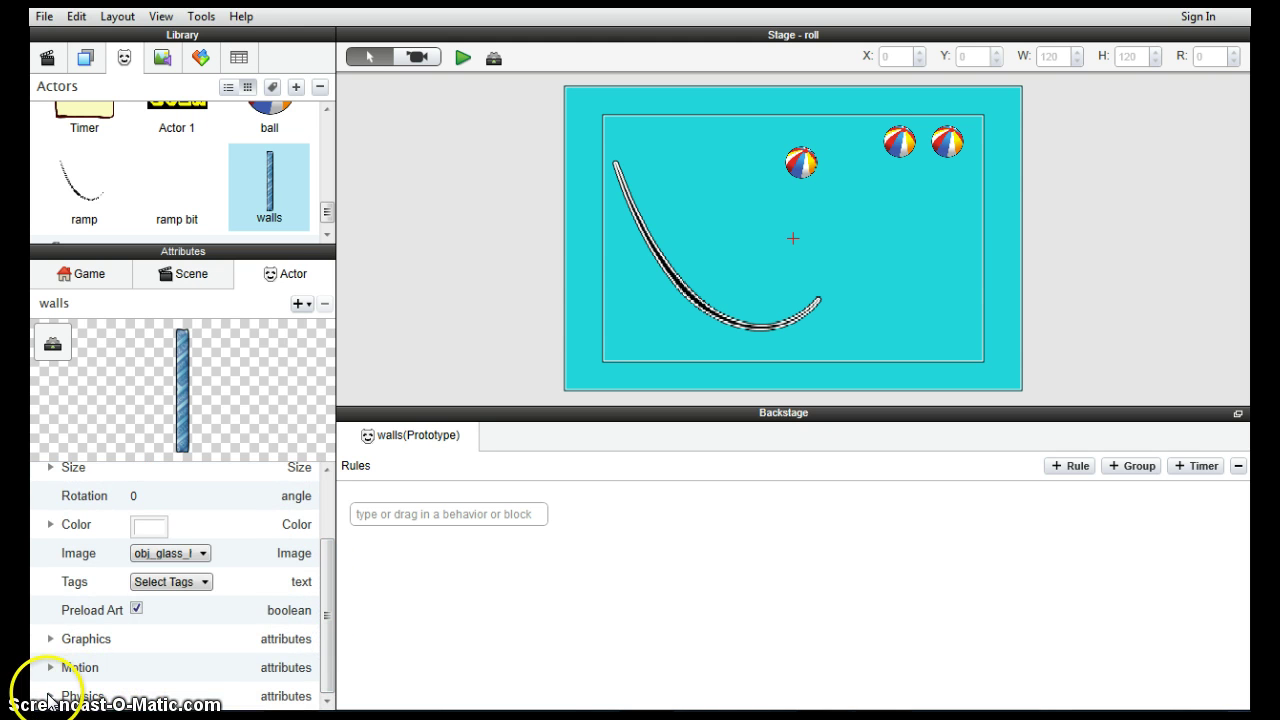
left_click(50, 696)
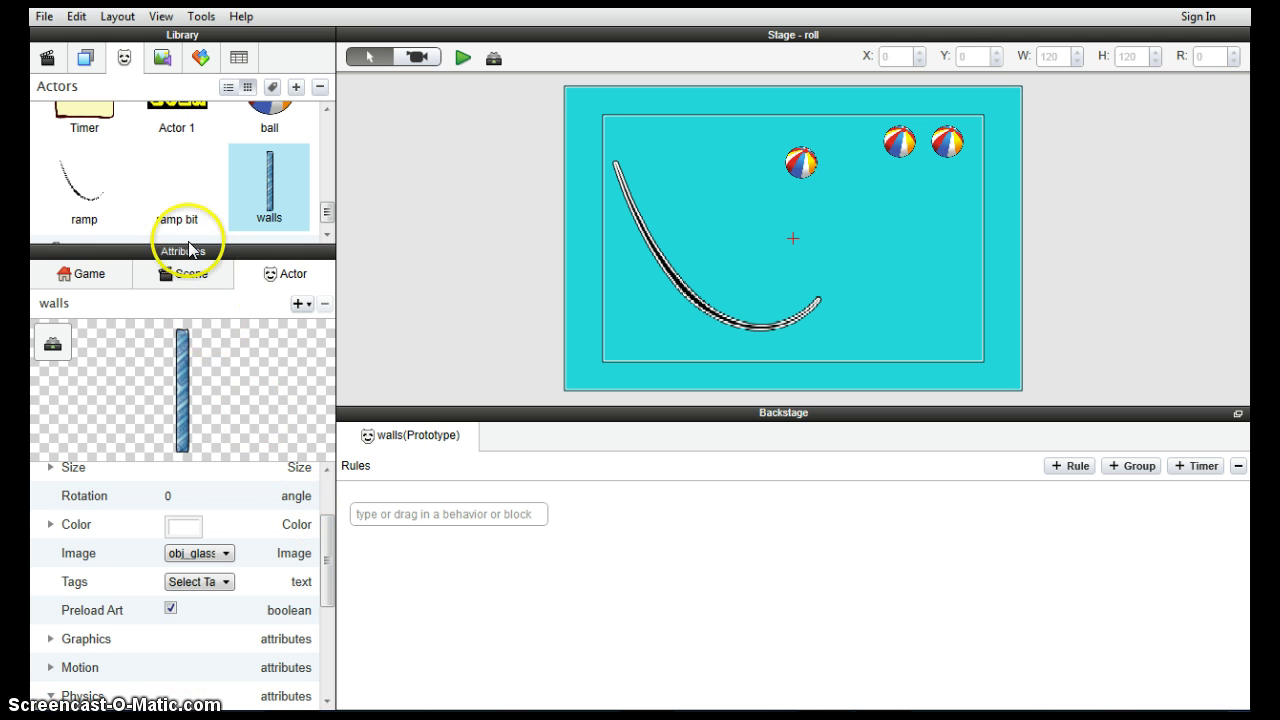
left_click_drag(165, 242, 186, 182)
left_click_drag(331, 503, 333, 603)
left_click(170, 608)
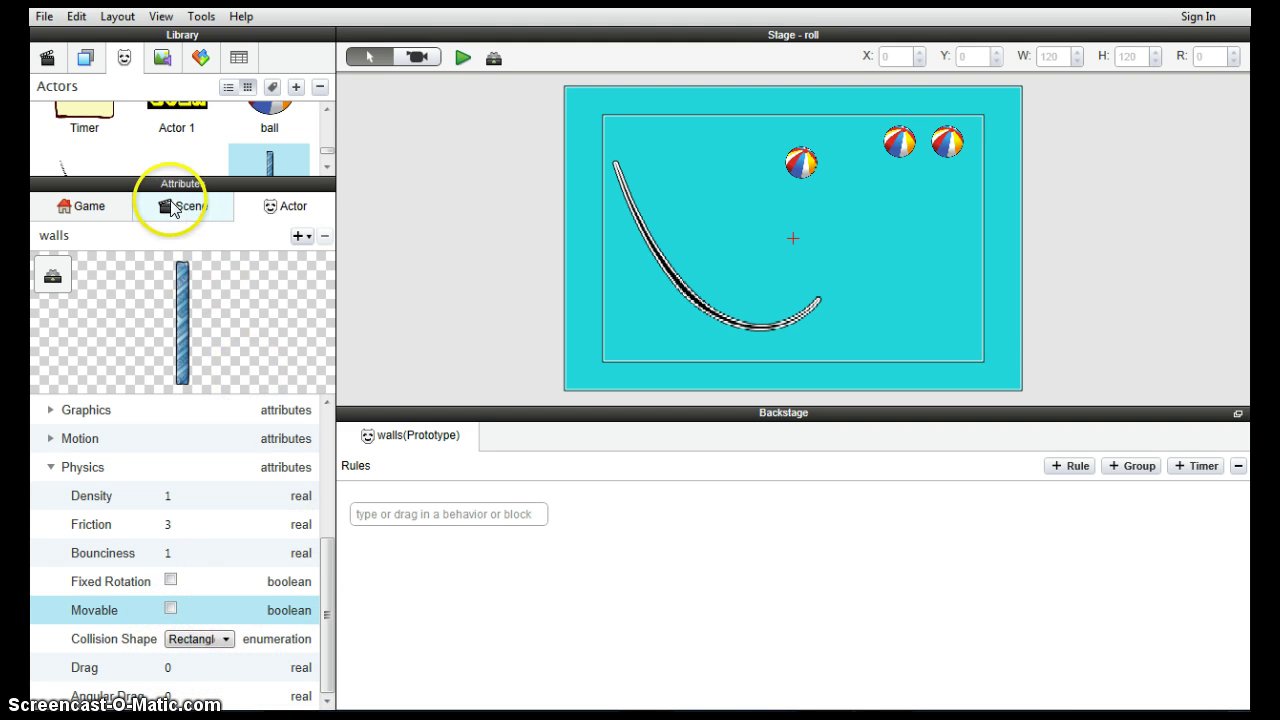
Step: Add a Collide behavior to the walls actor for bouncing with actors of type ball, and save the project
left_click_drag(157, 180, 141, 406)
left_click(162, 57)
left_click(199, 60)
scroll(194, 206, "down", 4)
scroll(190, 209, "down", 8)
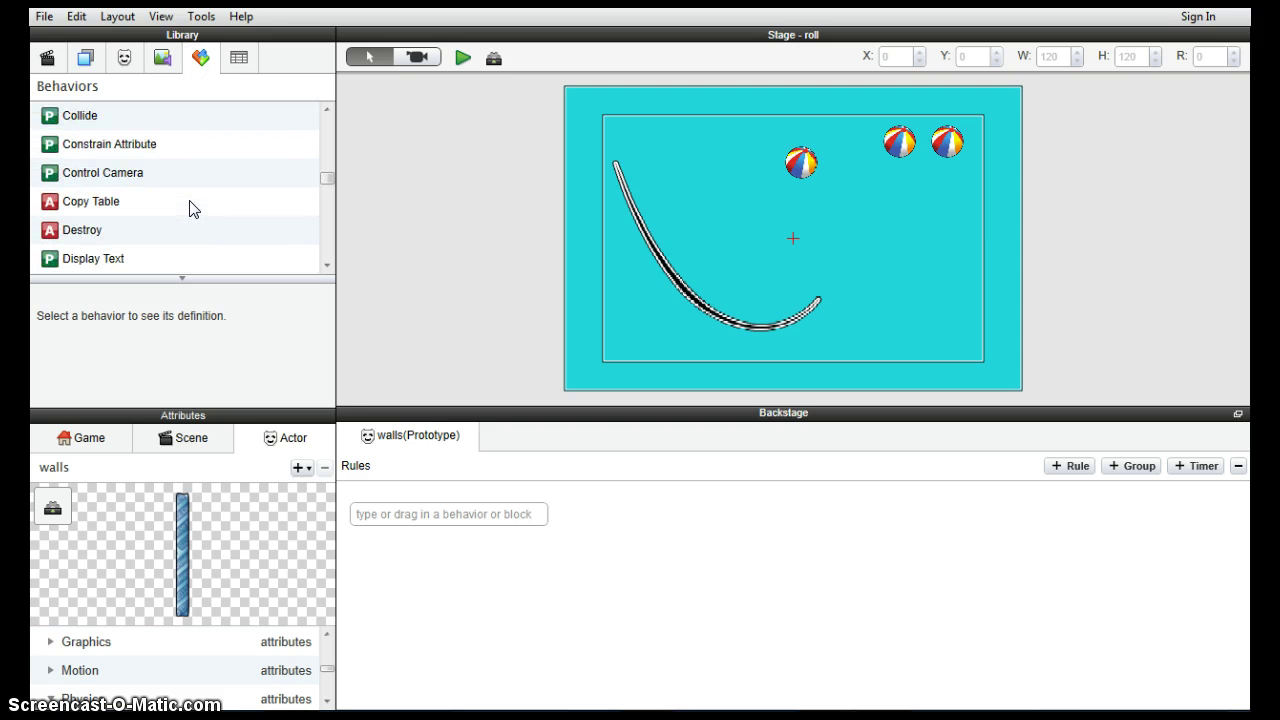
left_click_drag(80, 116, 558, 488)
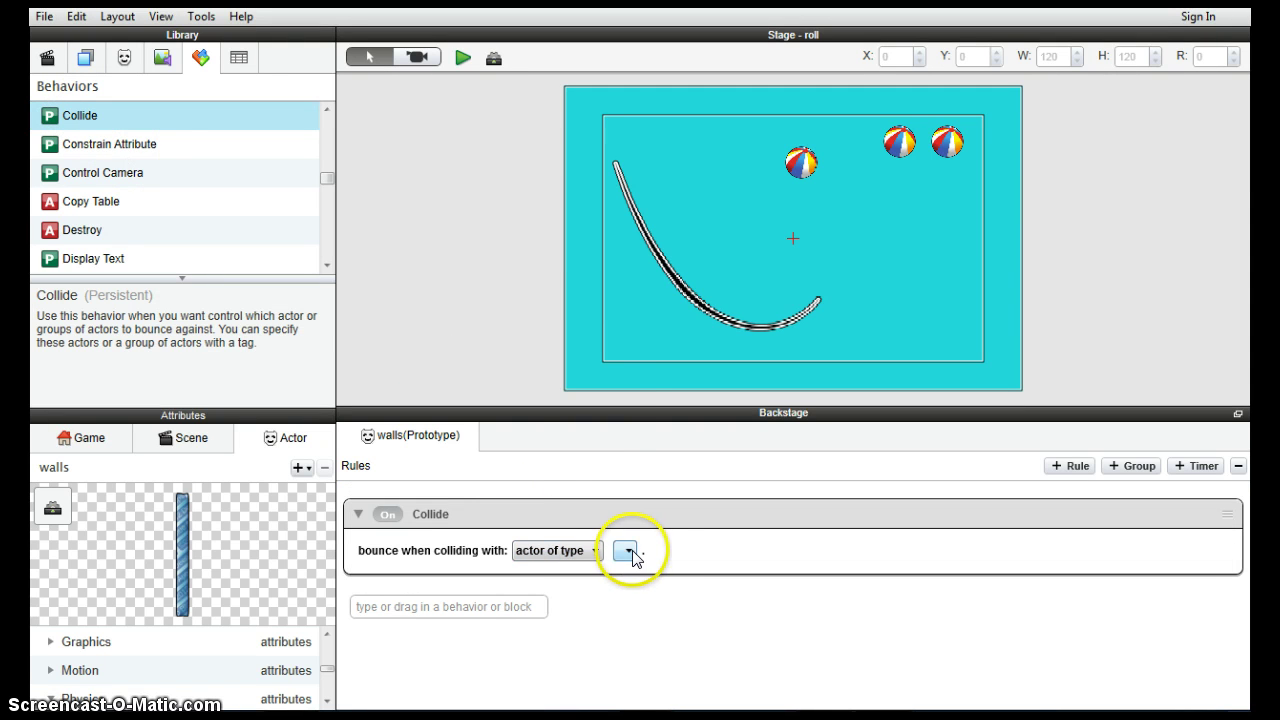
left_click(630, 552)
scroll(563, 520, "down", 2)
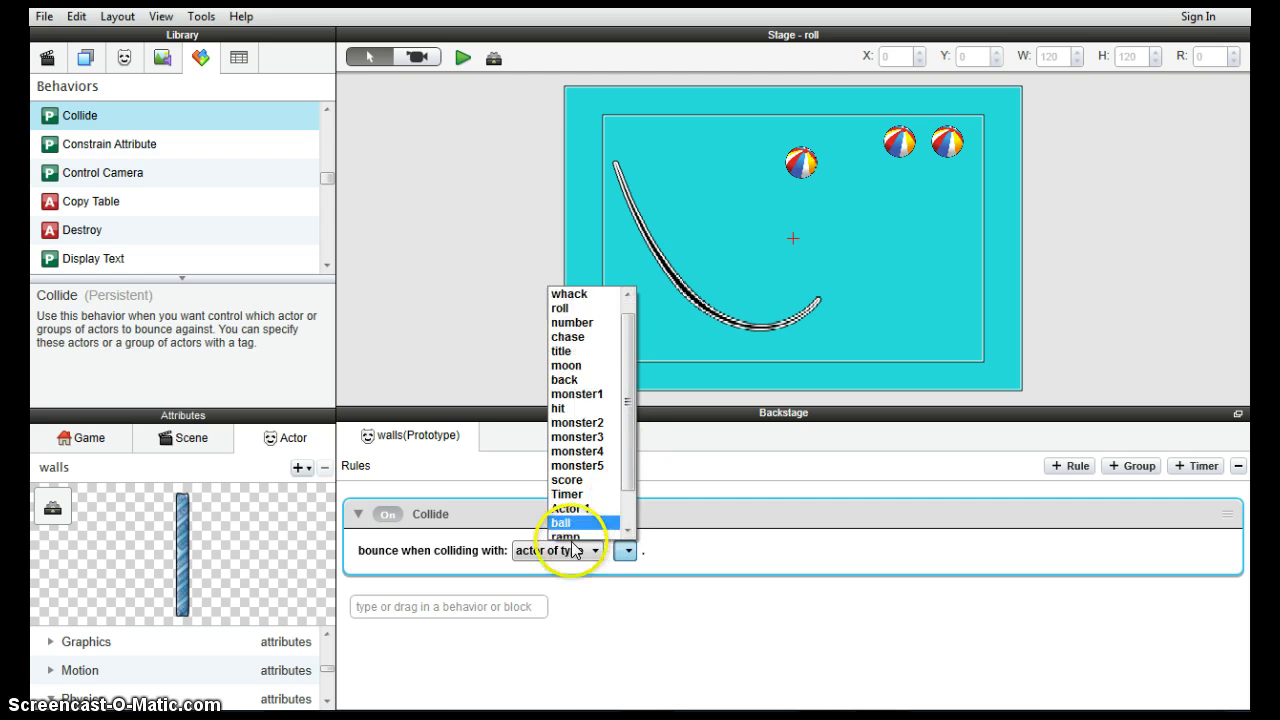
left_click(565, 482)
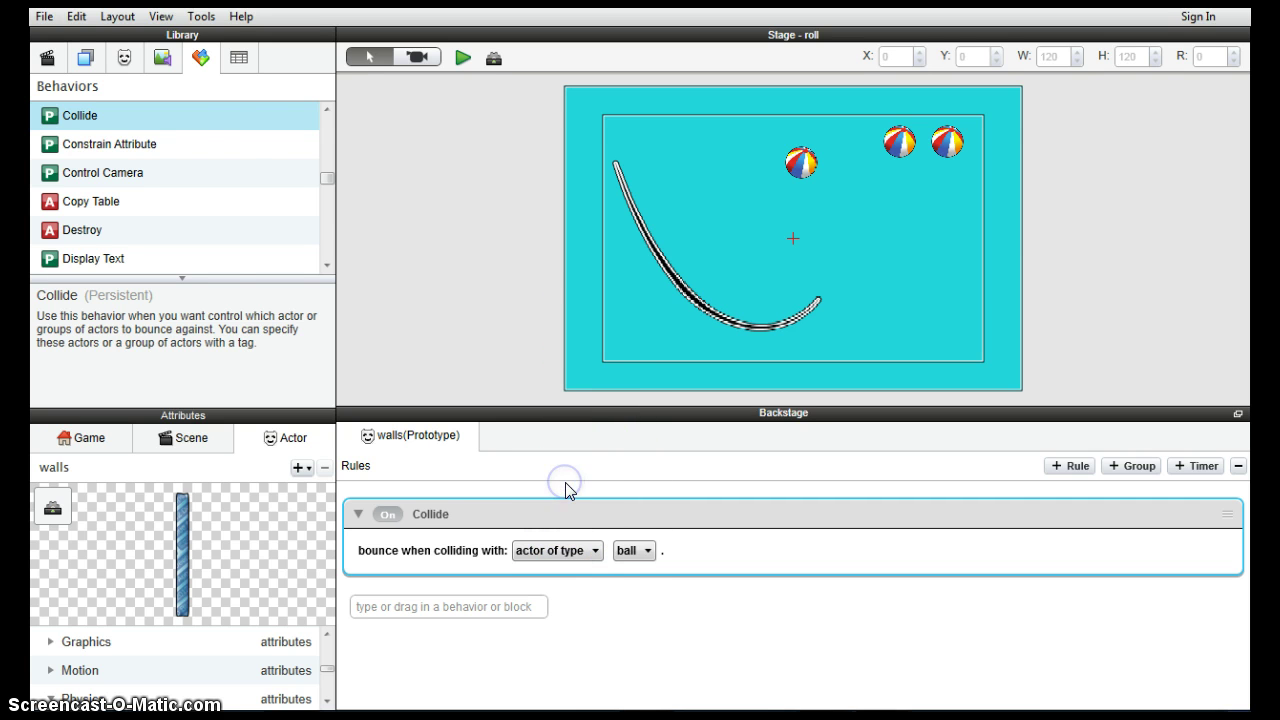
left_click(44, 16)
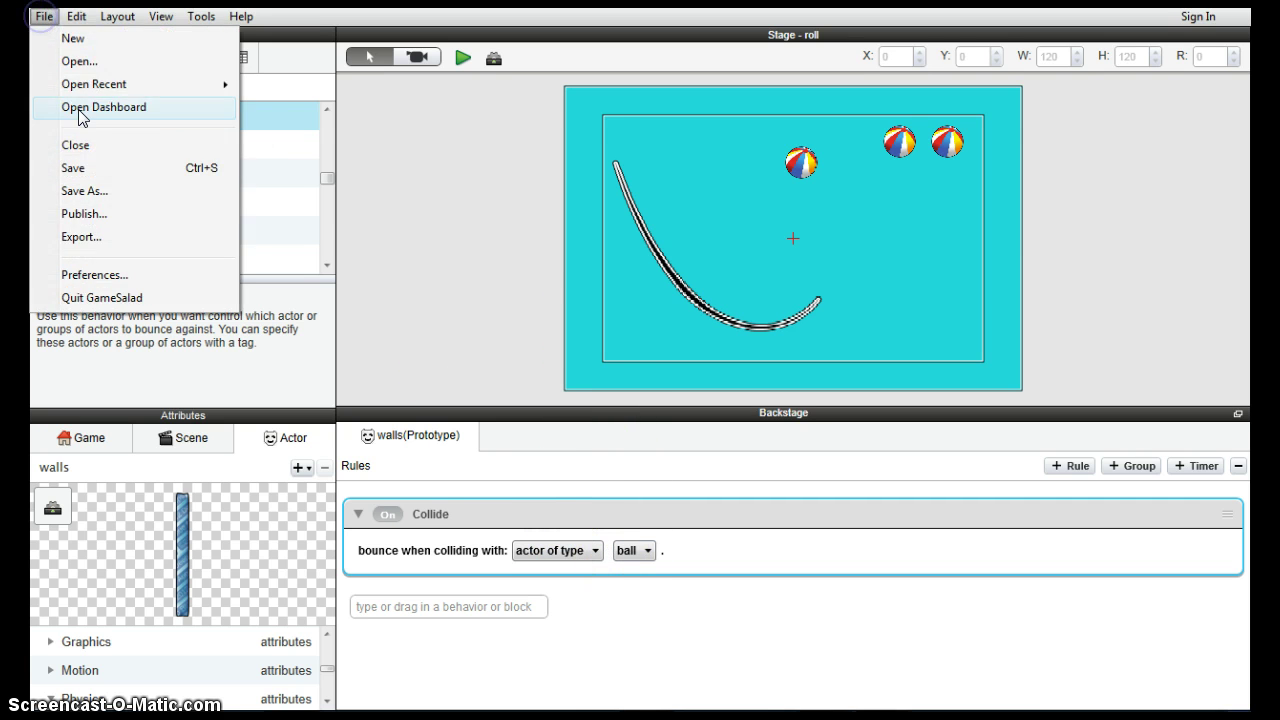
left_click(86, 177)
Step: Set the walls actor's size to width 12 and height 150
left_click(250, 434)
left_click(186, 470)
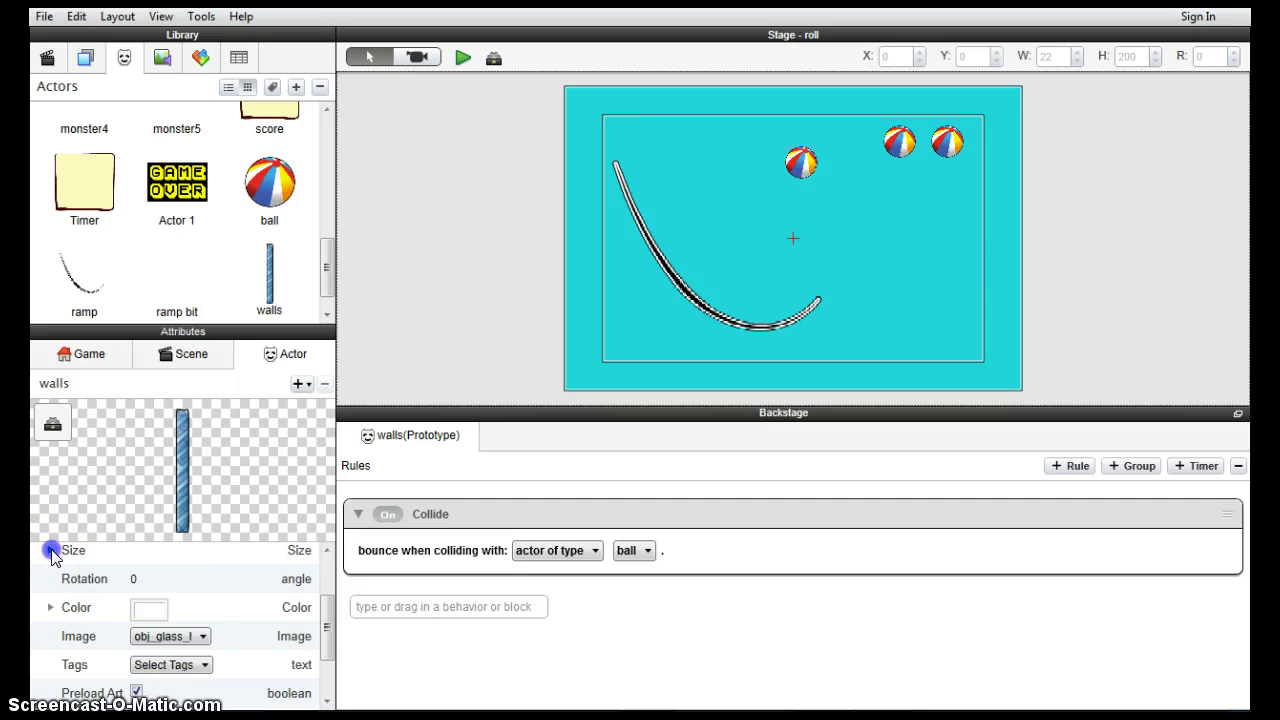
left_click(51, 551)
scroll(323, 609, "up", 1)
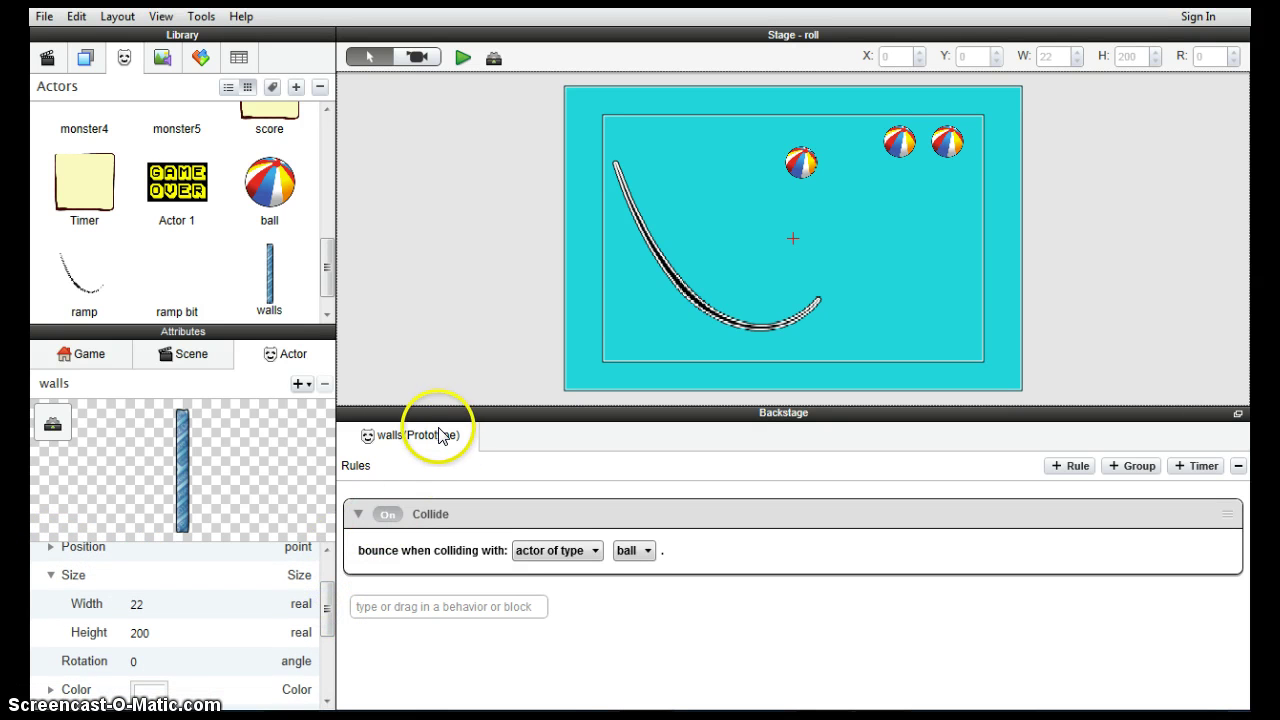
left_click(140, 605)
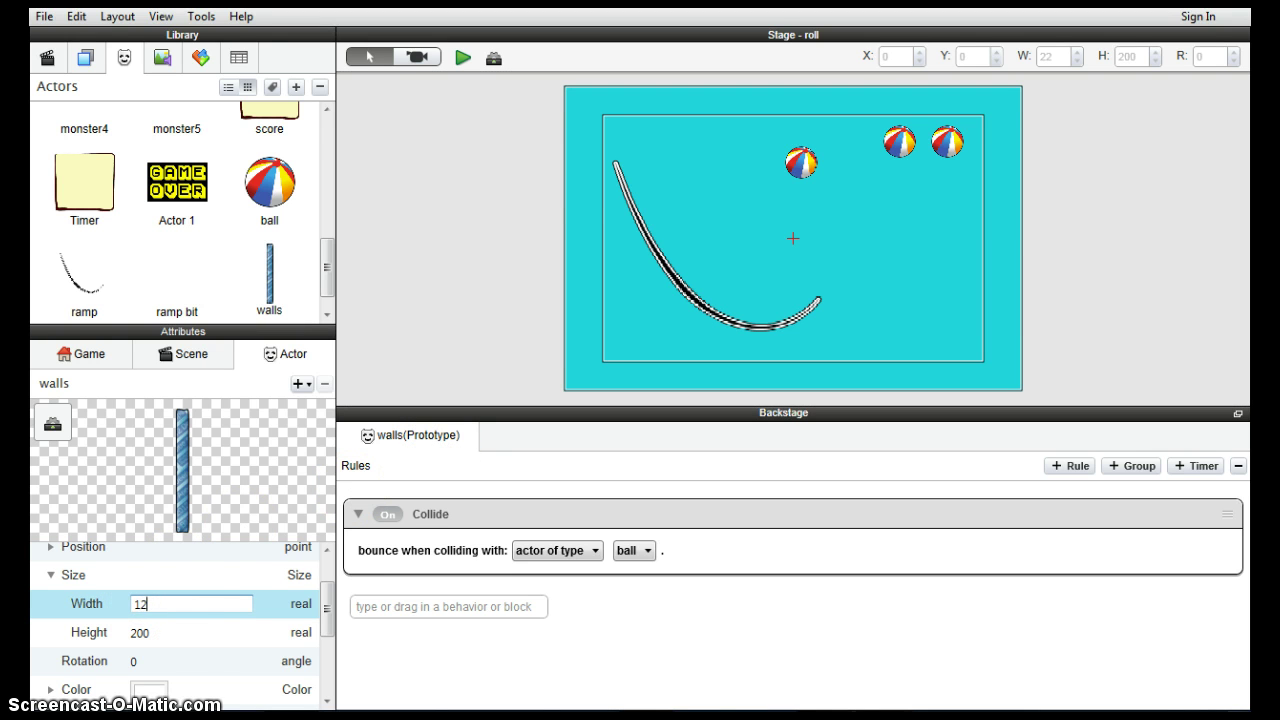
left_click(145, 633)
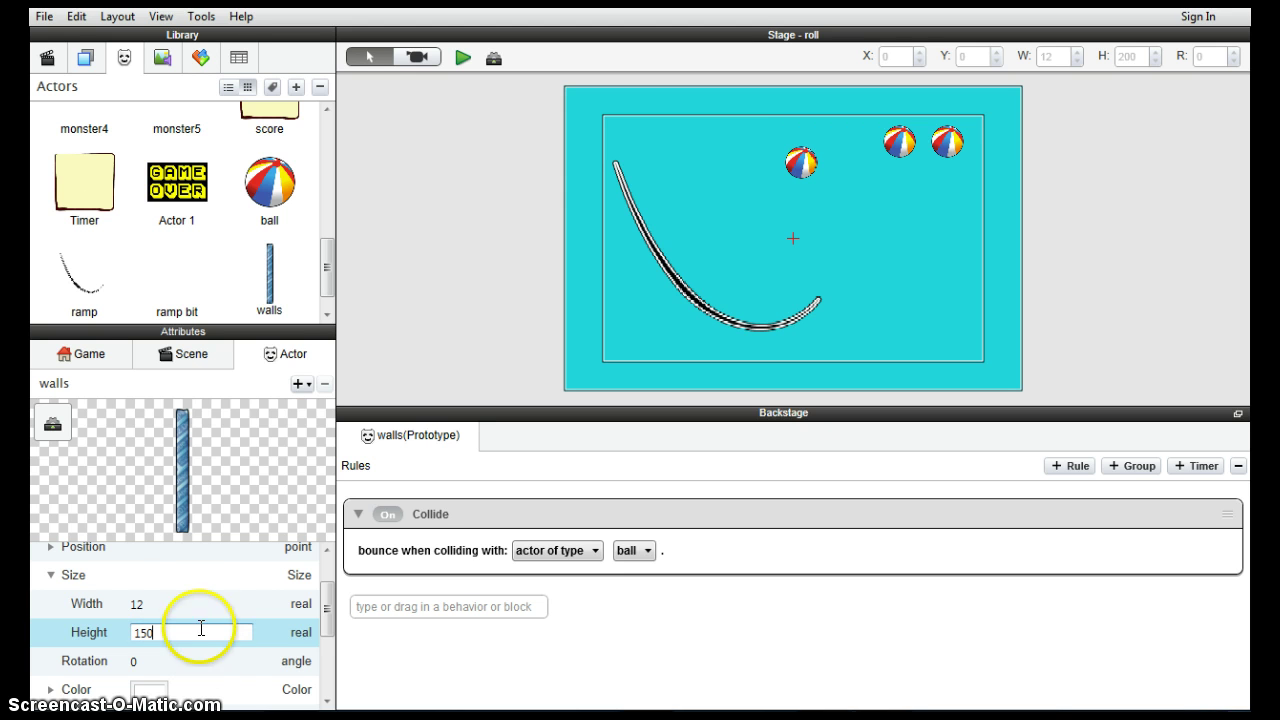
left_click(214, 551)
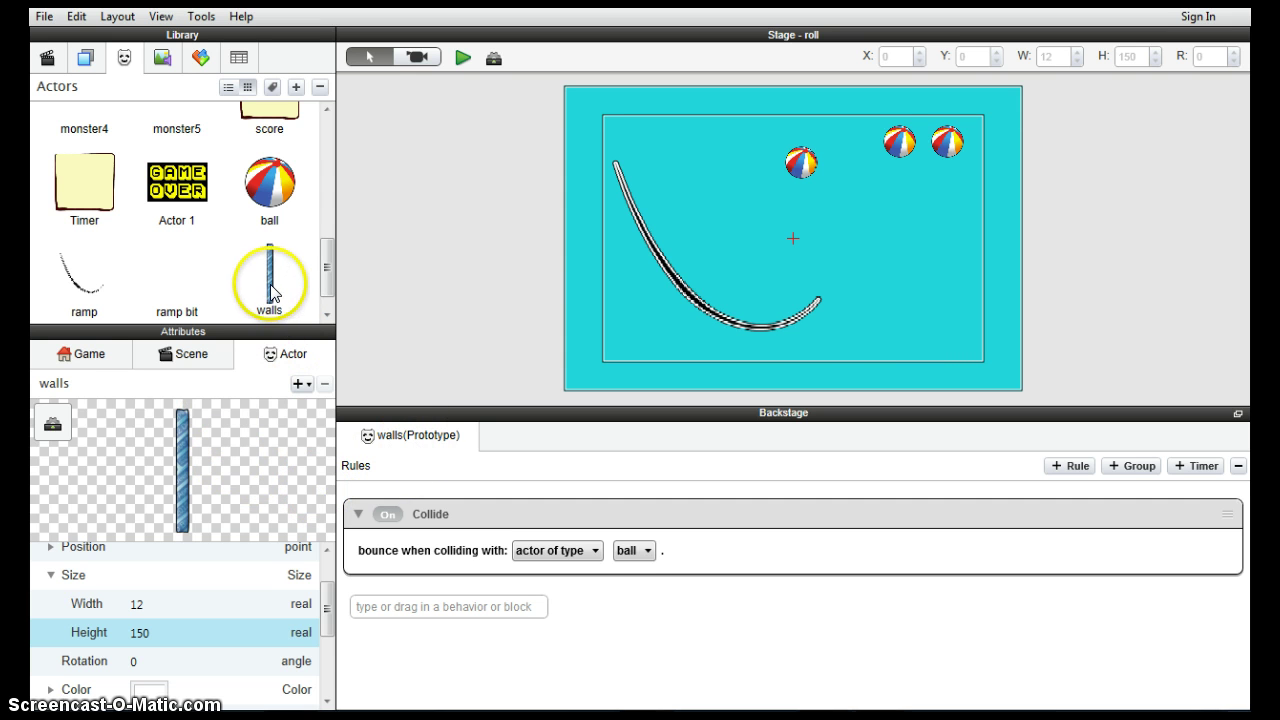
Step: Place two upright walls beyond the ramp's lower end, at about X 318, Y 40 and X 370, Y 38
left_click_drag(270, 288, 863, 337)
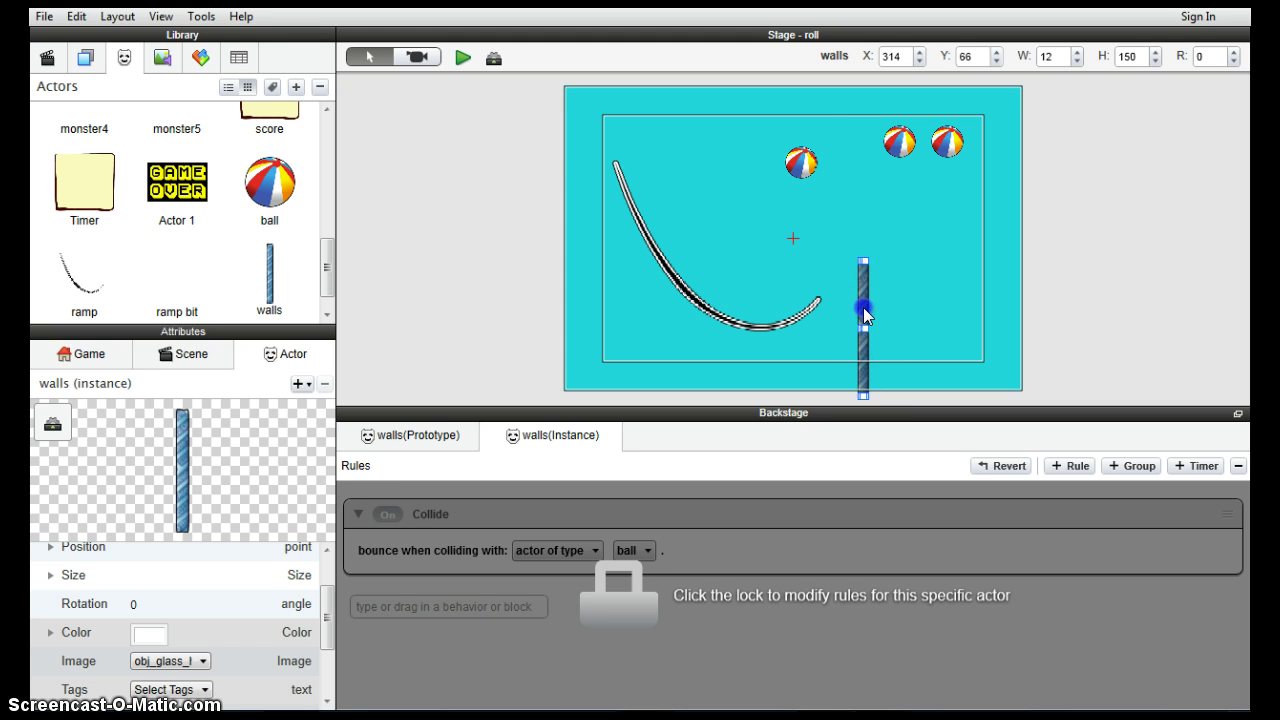
left_click(761, 327)
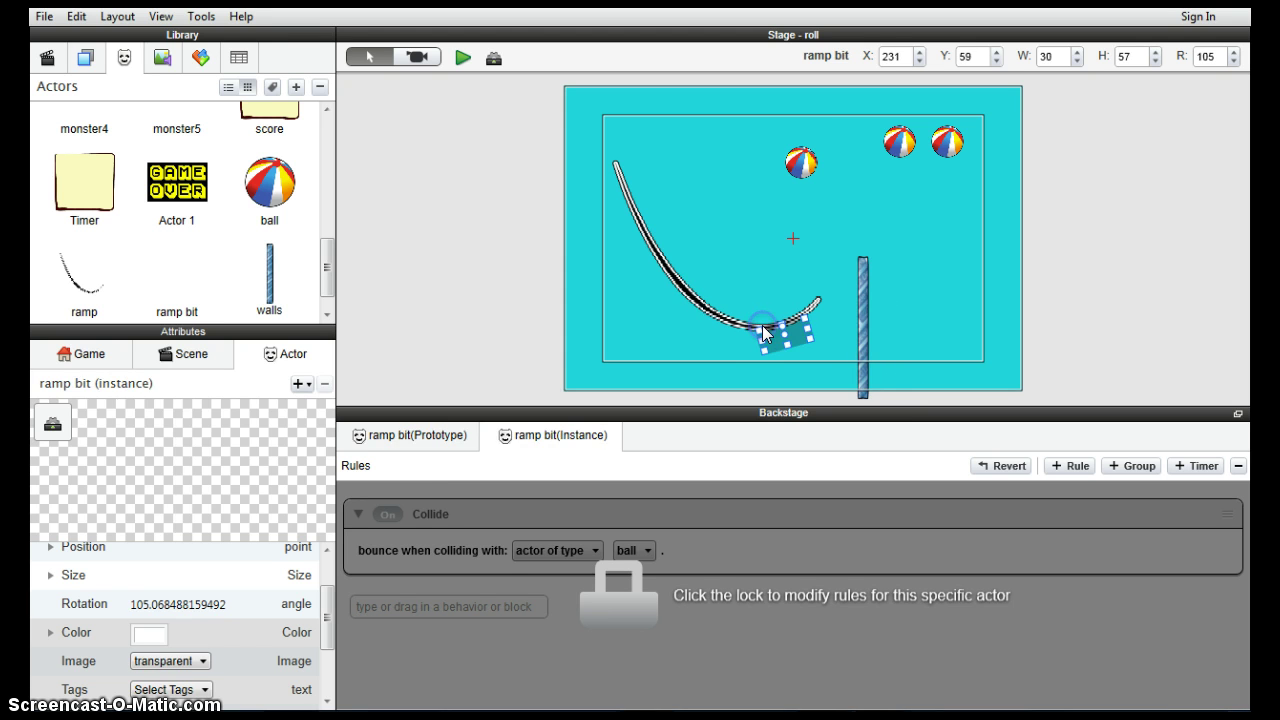
left_click(571, 139)
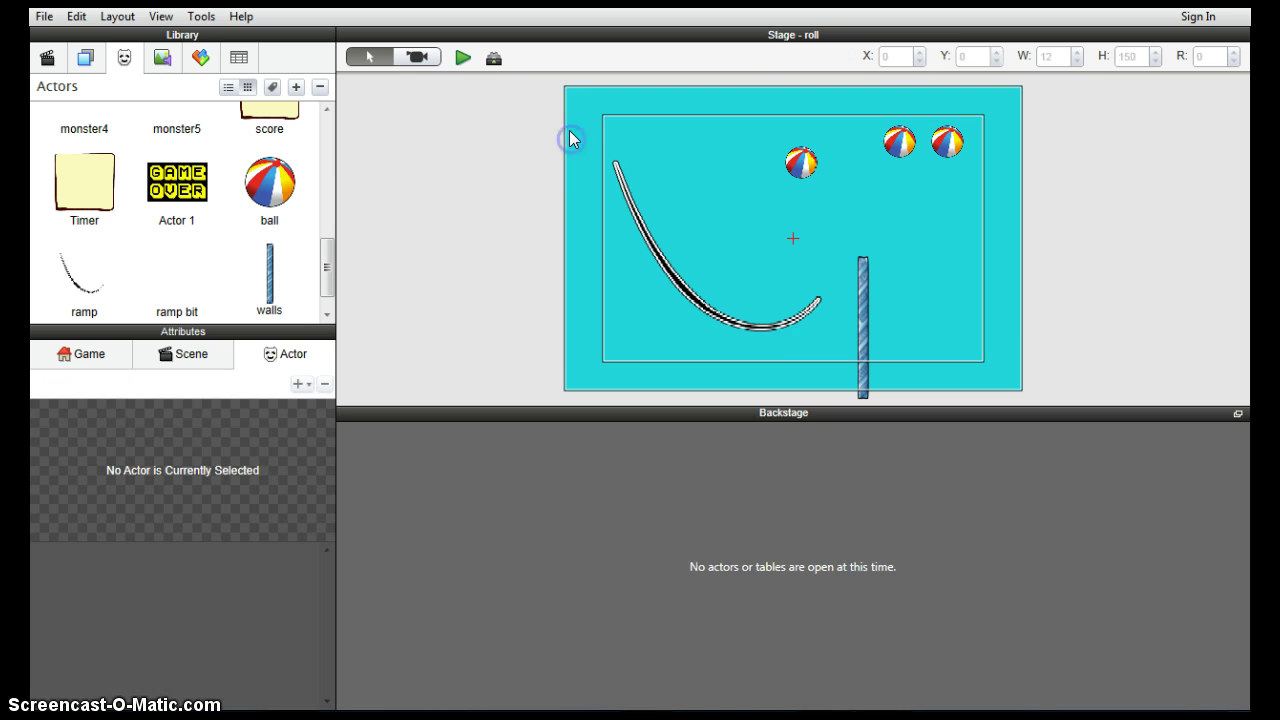
left_click(860, 328)
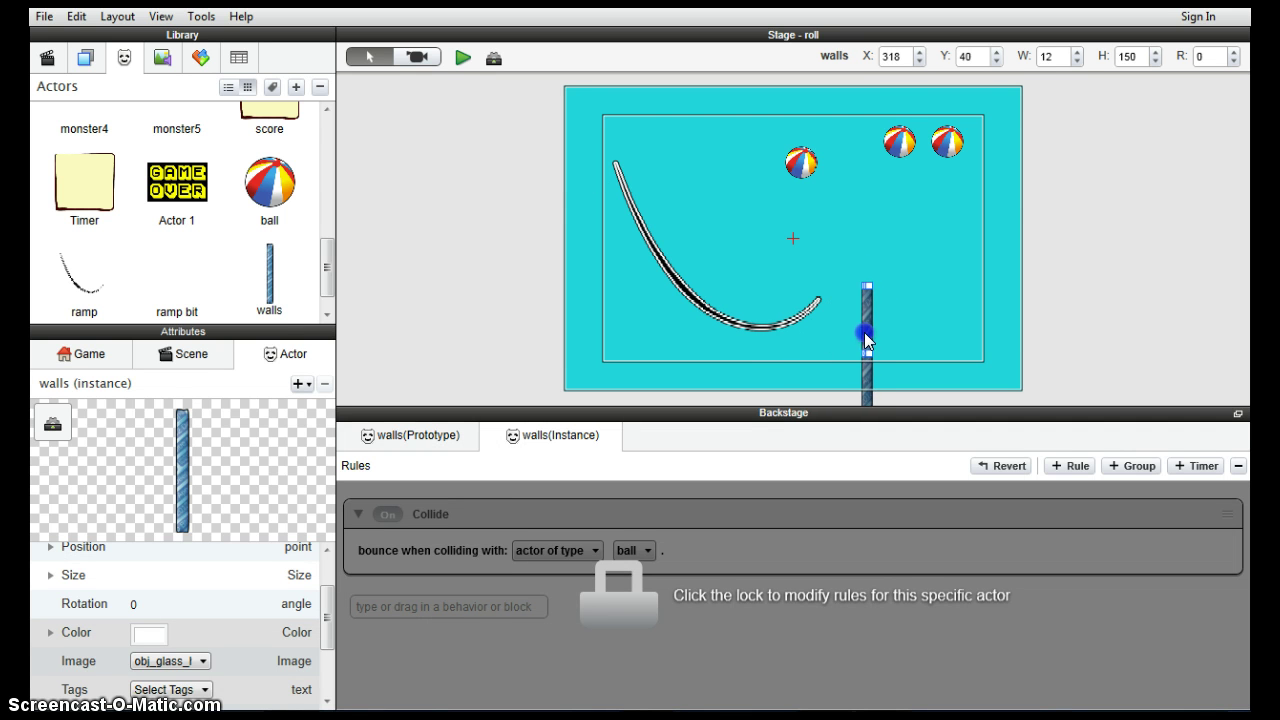
left_click_drag(266, 277, 915, 317)
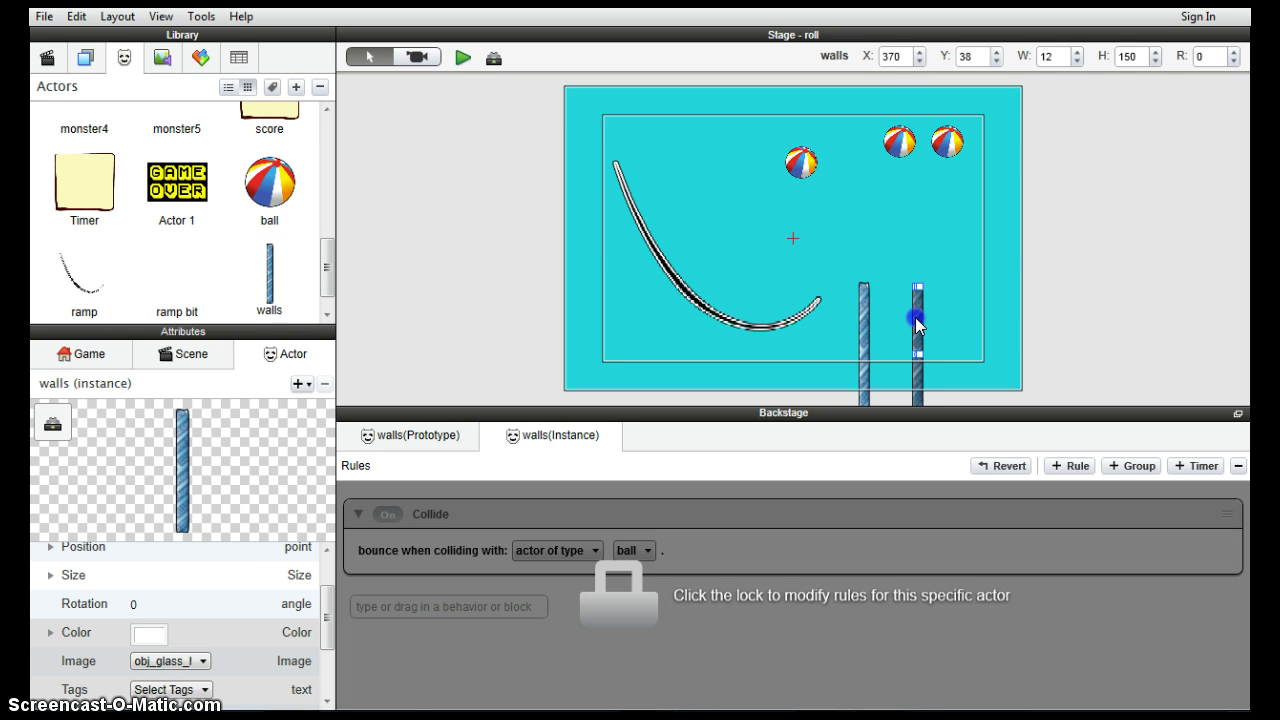
Step: Shorten the first wall to about 95 high at X 310, Y 31 and the second to about 126 high at X 362, Y 22
left_click(864, 314)
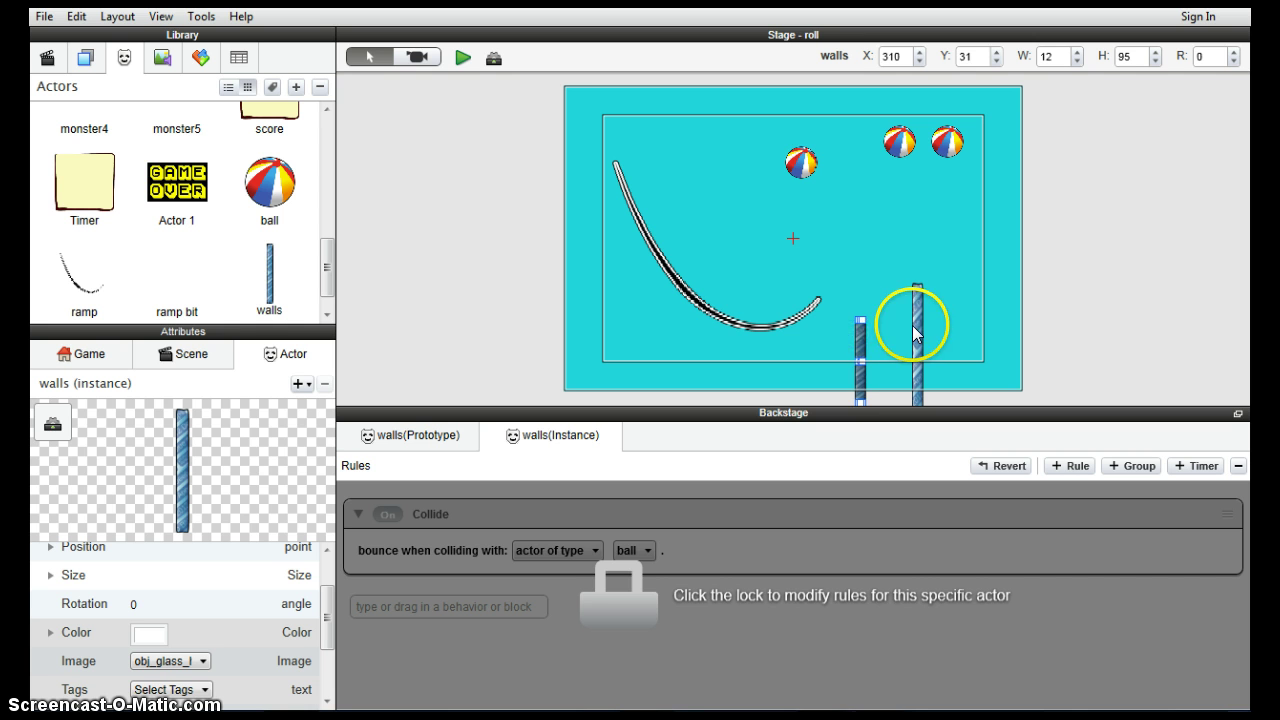
left_click(912, 328)
left_click_drag(918, 337, 904, 342)
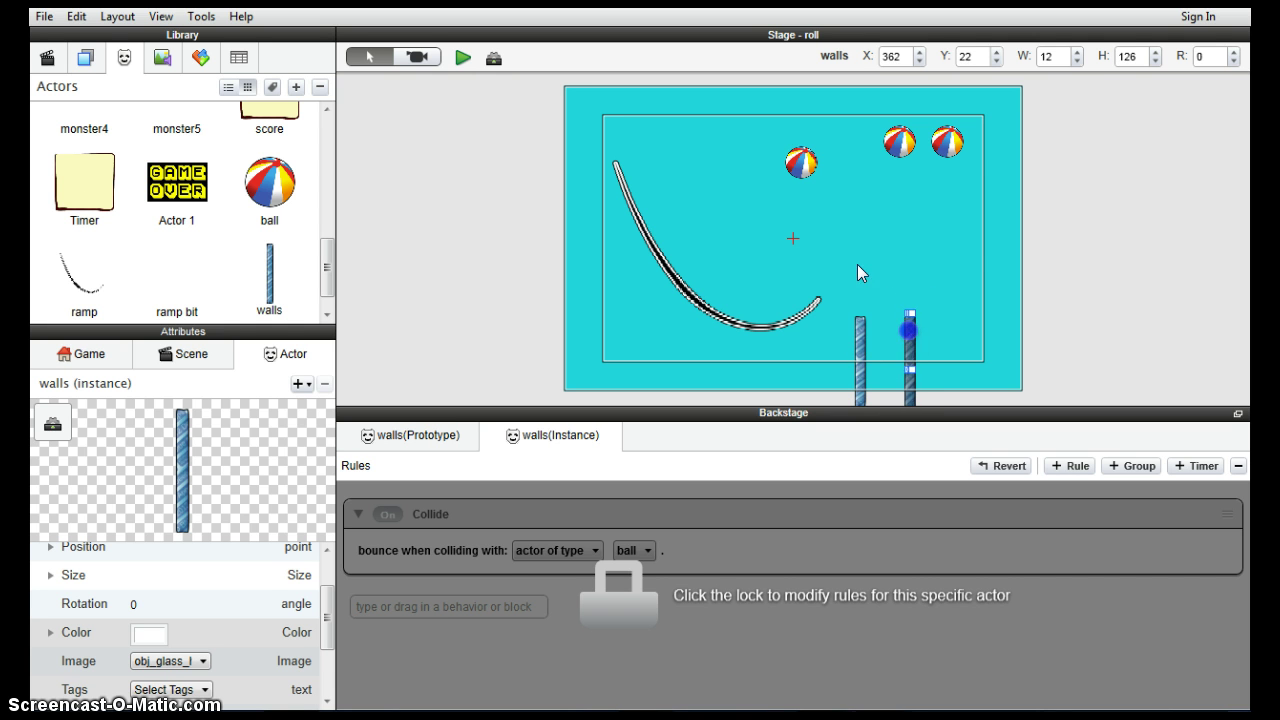
left_click(942, 328)
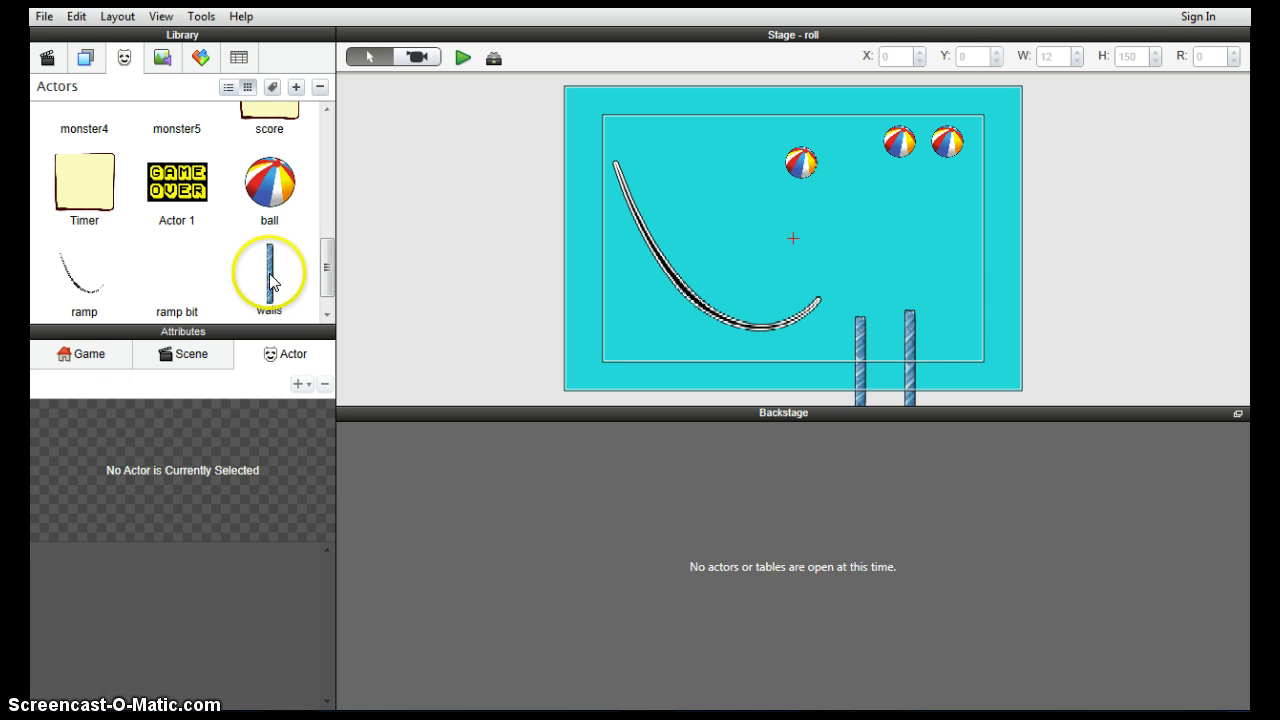
Step: Place a third upright wall near the scene's edge, beyond the second wall and slightly higher than it
left_click_drag(270, 280, 1075, 312)
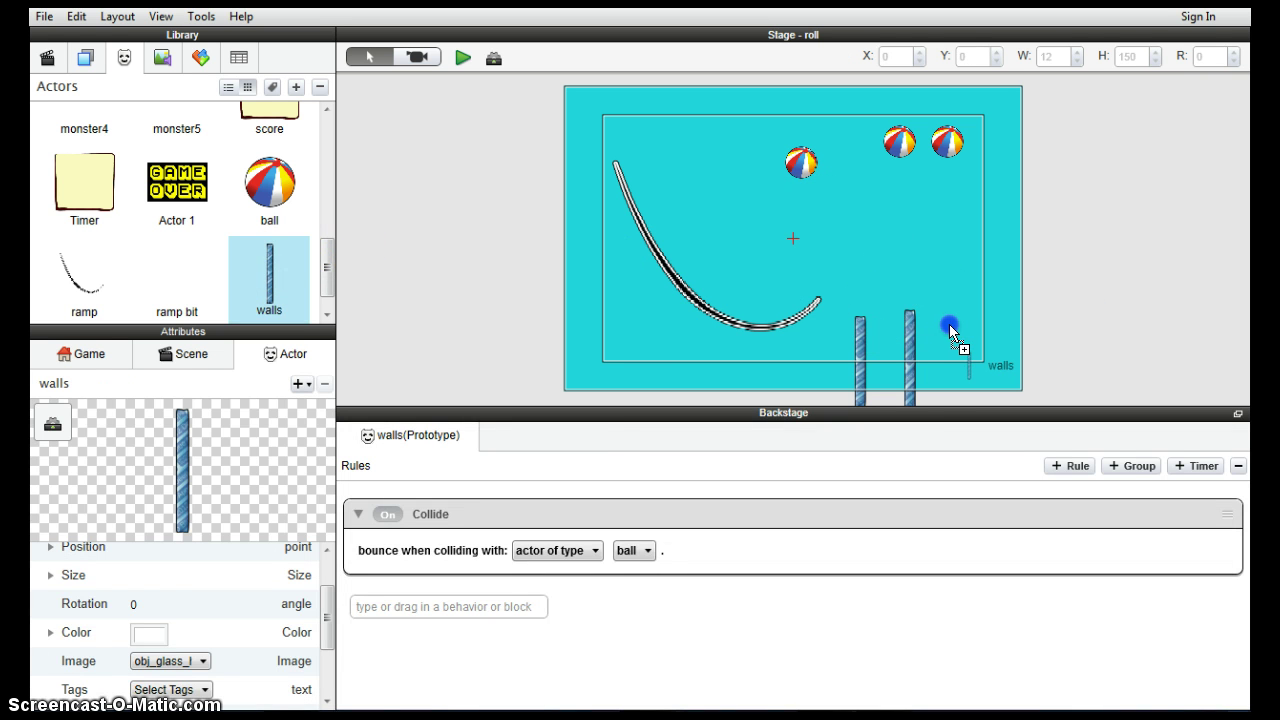
left_click_drag(950, 330, 961, 328)
left_click(985, 328)
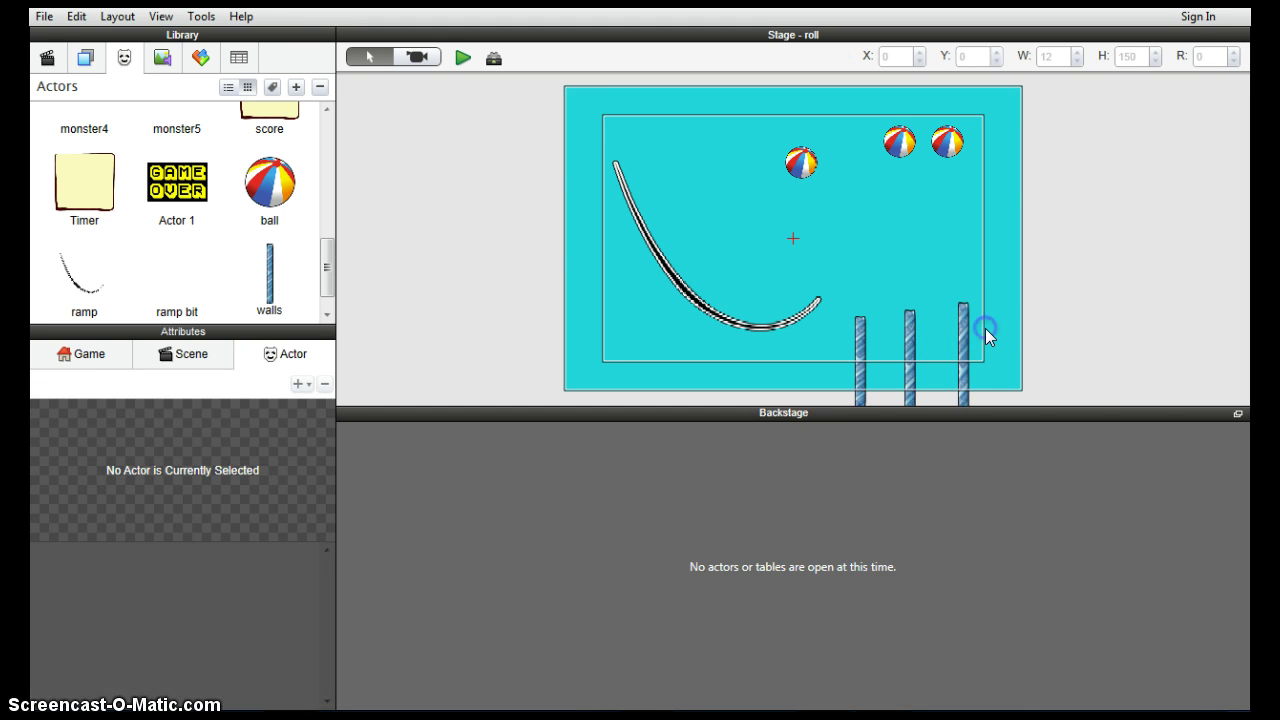
left_click(411, 106)
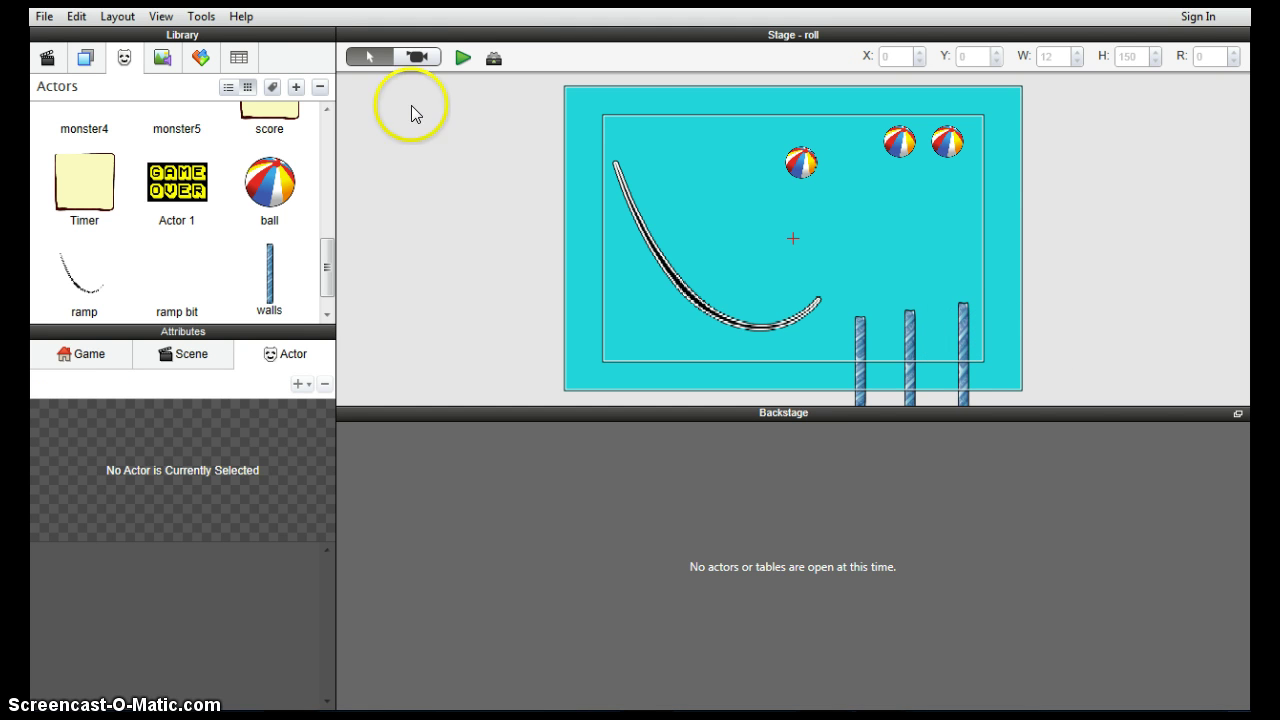
Step: Preview the roll scene, drag two balls over the ramp's upper end to test how they roll, and return to the editor
left_click(463, 58)
left_click(744, 192)
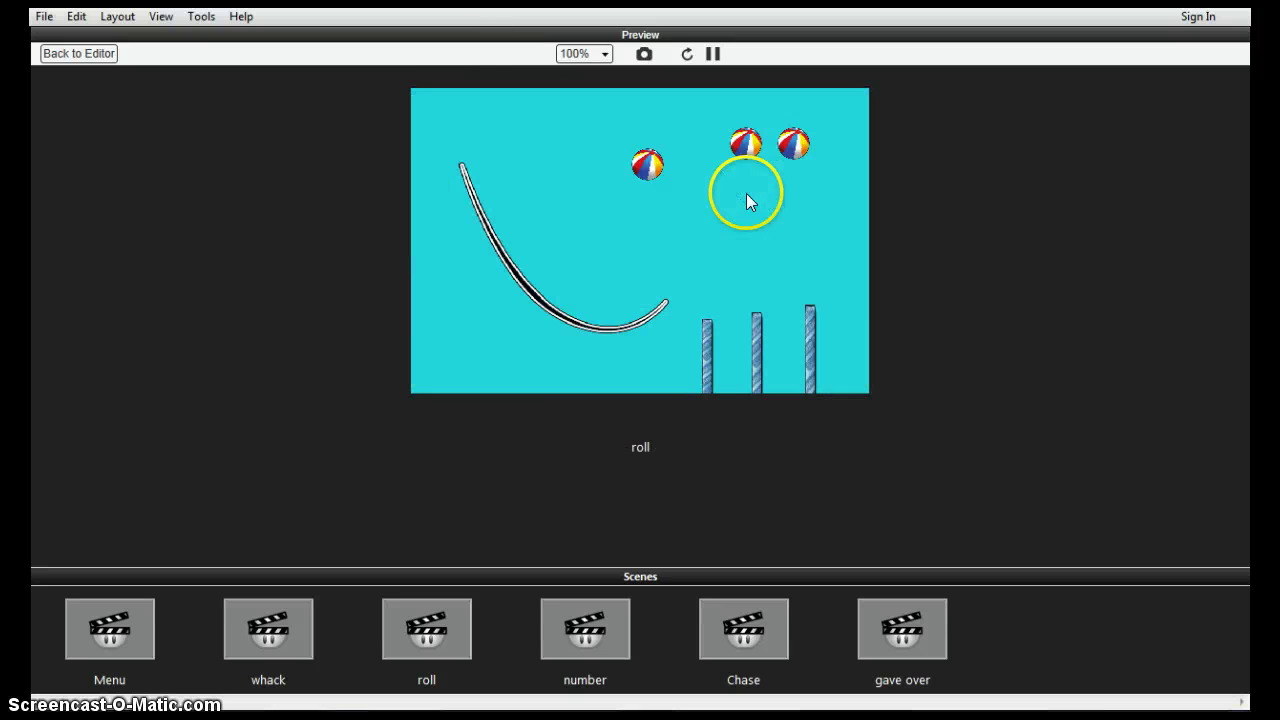
left_click_drag(647, 164, 510, 122)
left_click(692, 147)
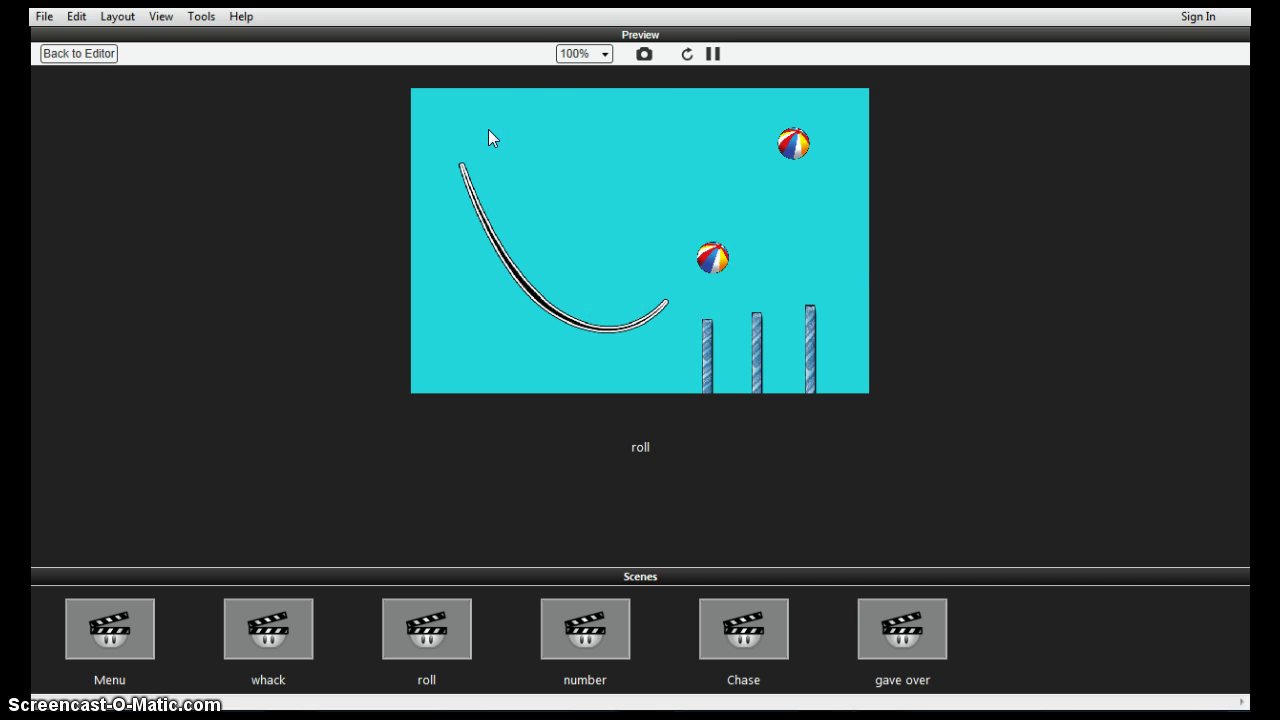
left_click_drag(694, 131, 523, 125)
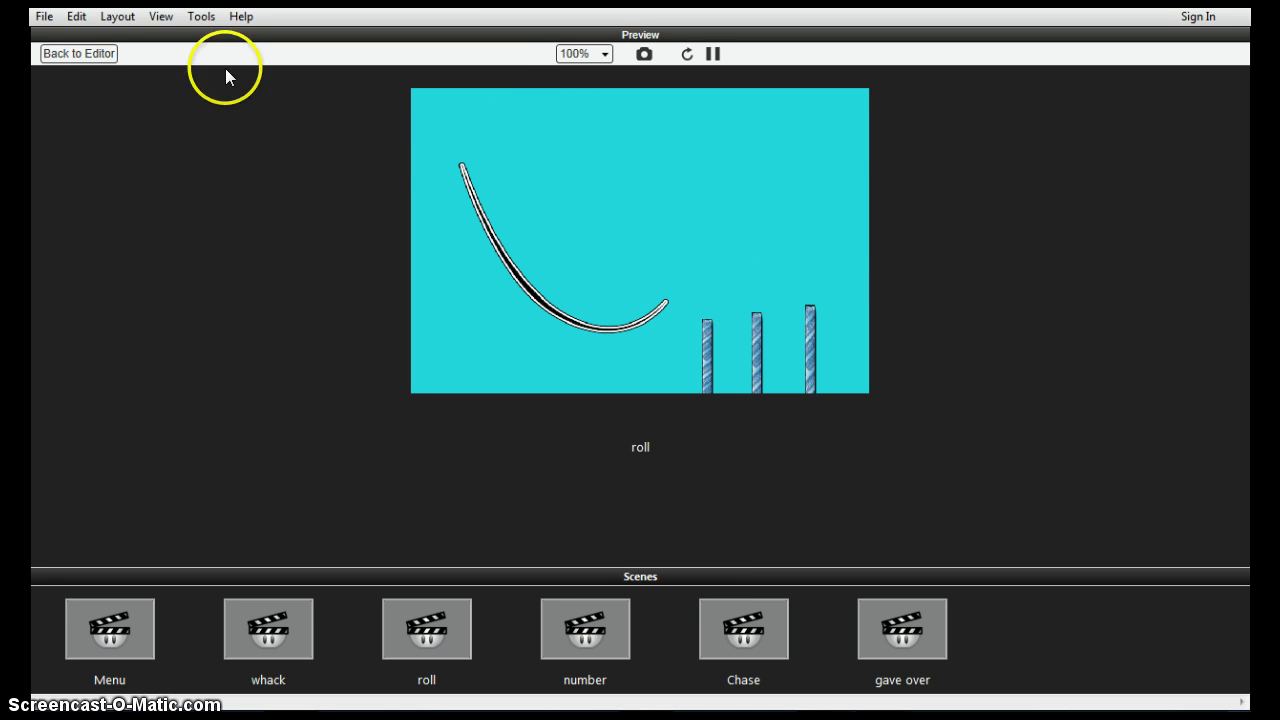
left_click(90, 55)
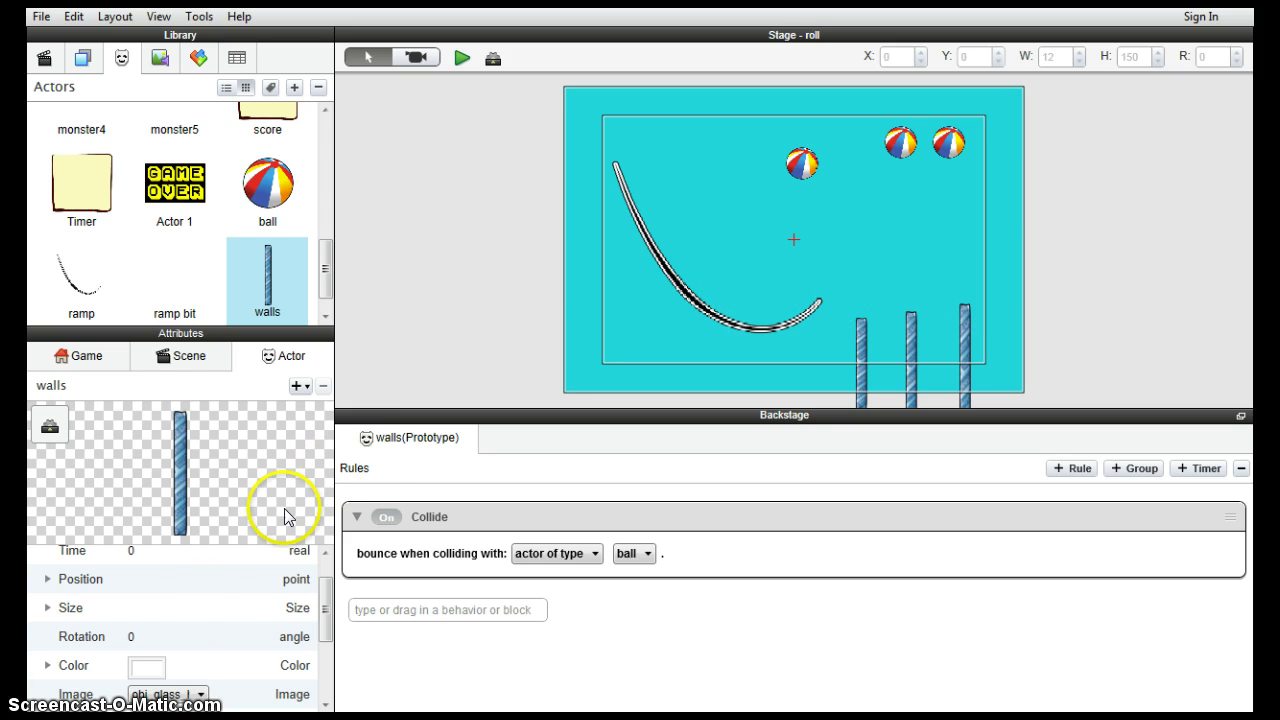
Step: Set the walls actor's bounciness to .3 in its physics attributes
scroll(186, 625, "down", 5)
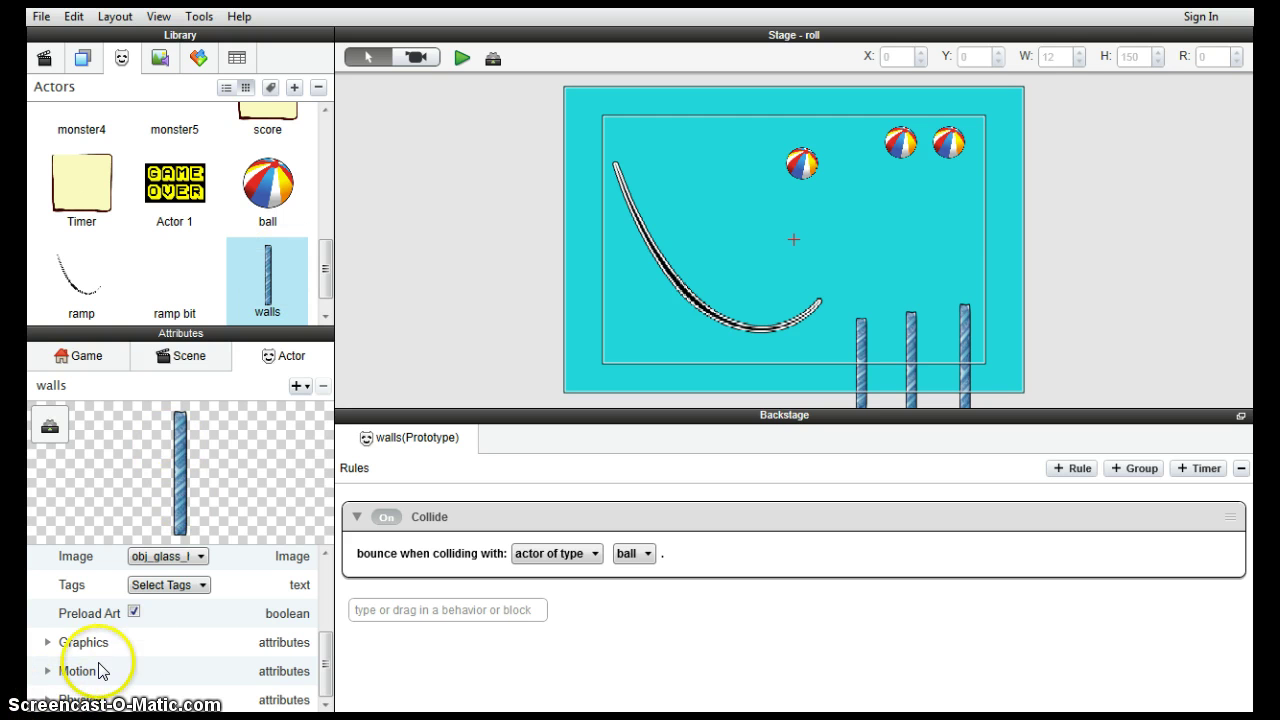
left_click(48, 700)
scroll(150, 634, "down", 3)
left_click(168, 603)
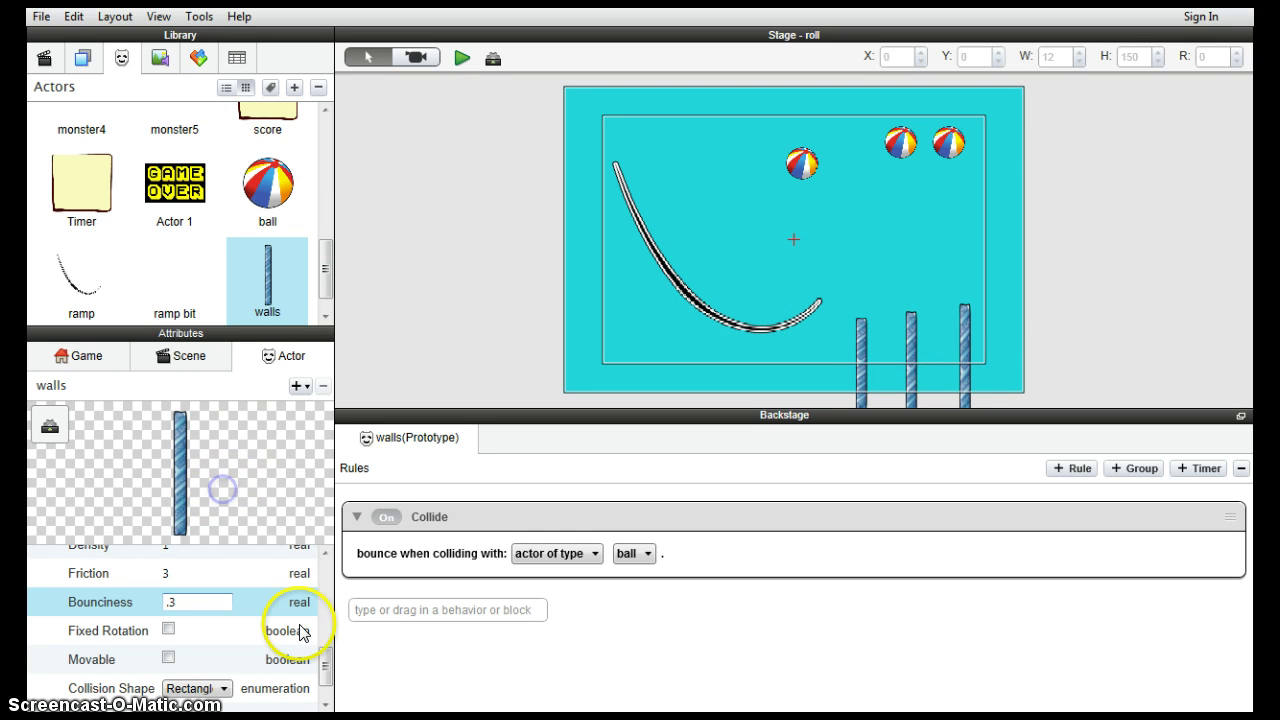
left_click_drag(326, 672, 324, 568)
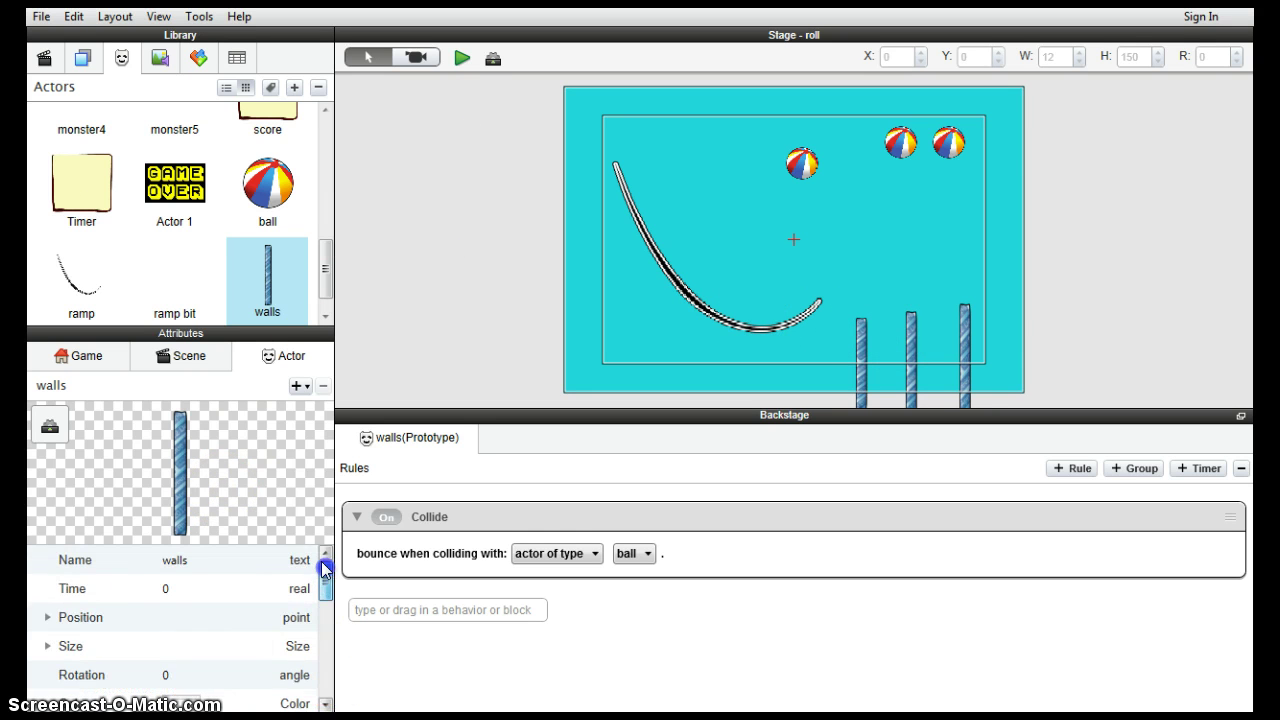
left_click(911, 352)
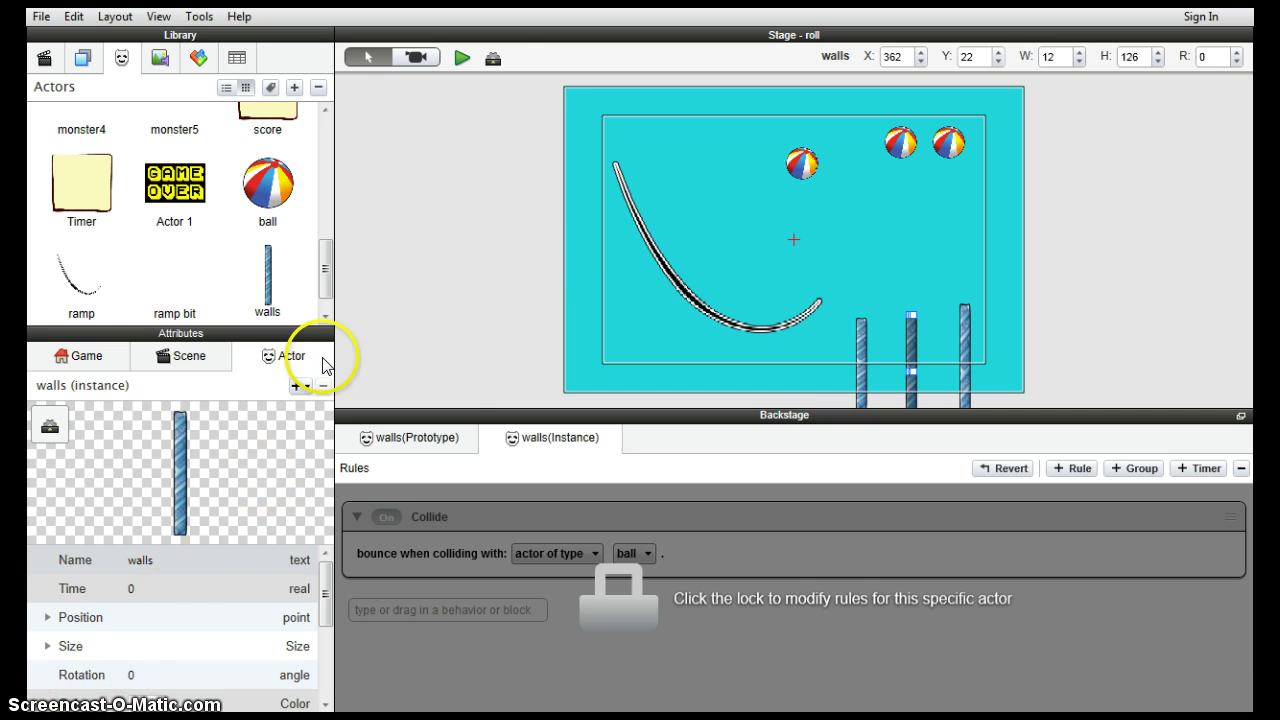
Step: Add two new actors to the library and name them score1 and score2
left_click_drag(329, 280, 329, 290)
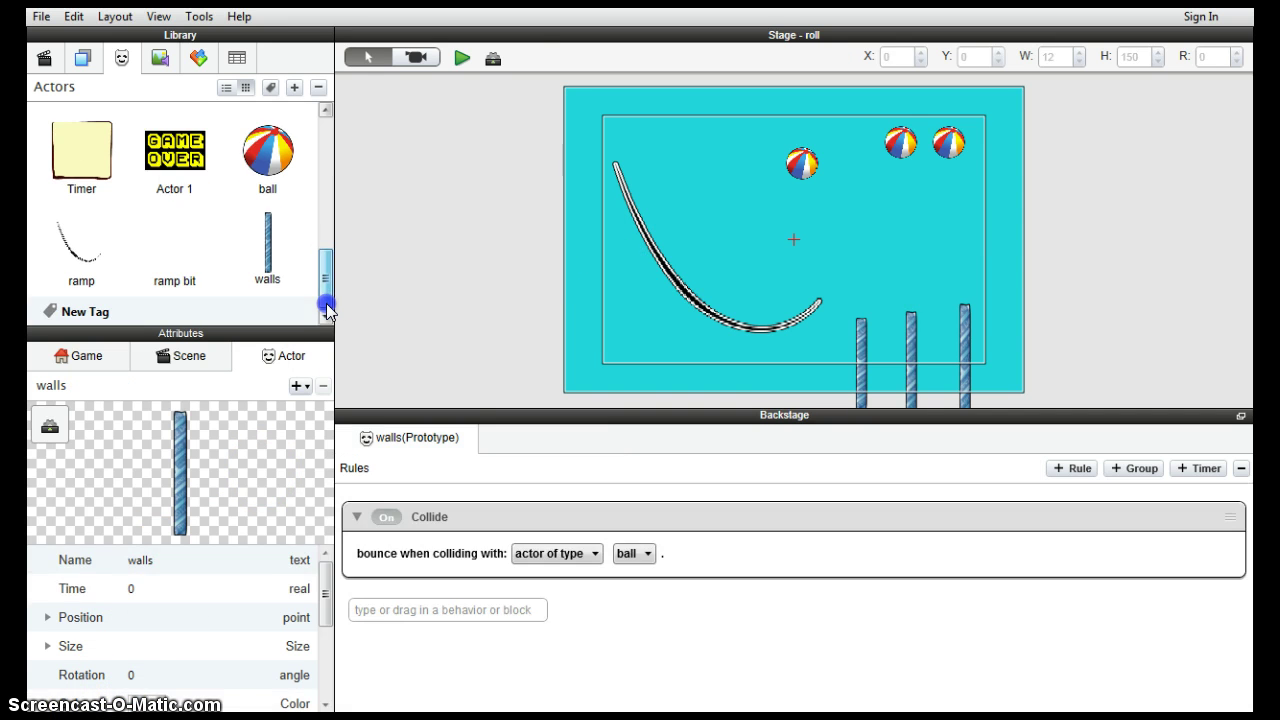
left_click(295, 88)
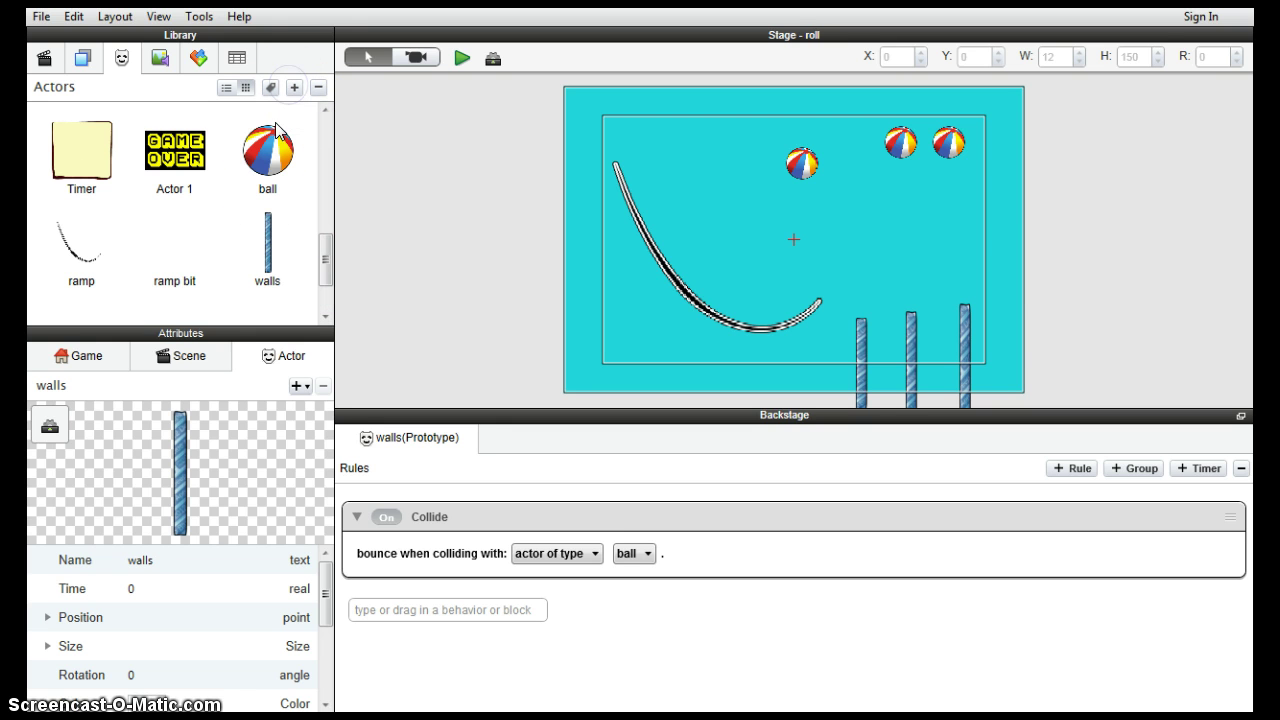
left_click(326, 316)
double_click(92, 280)
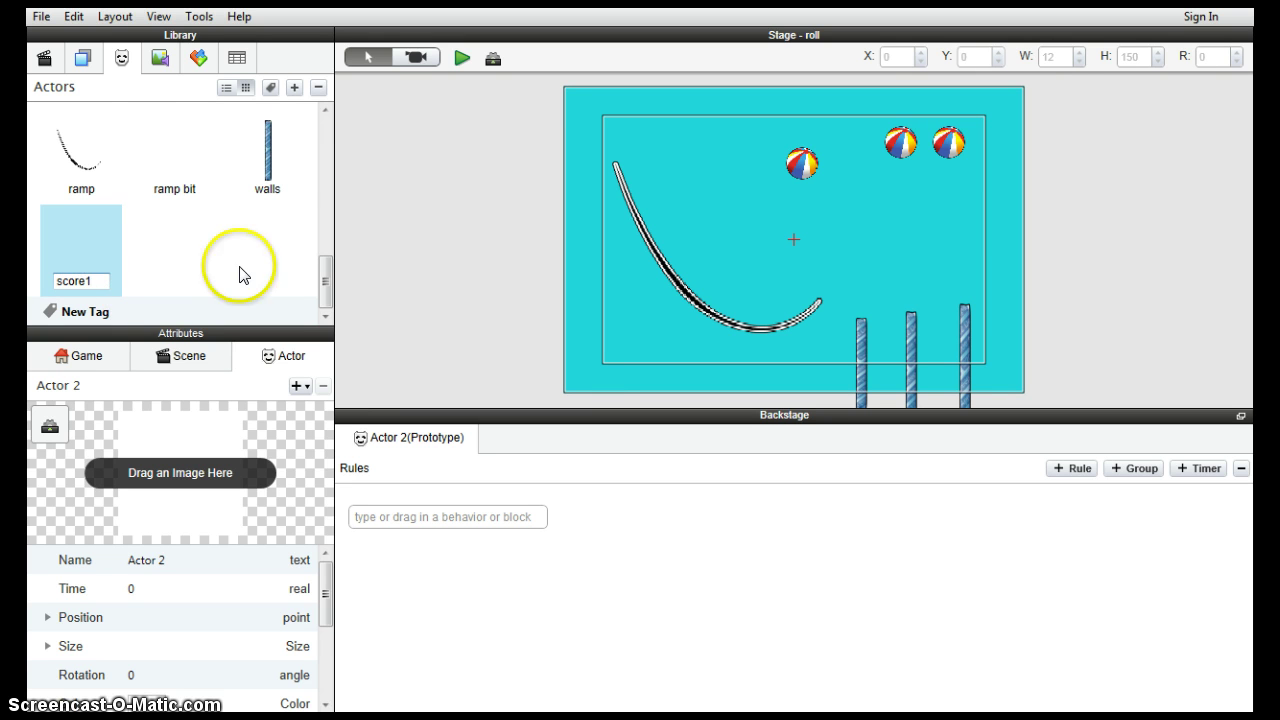
left_click(294, 88)
left_click(181, 287)
double_click(181, 287)
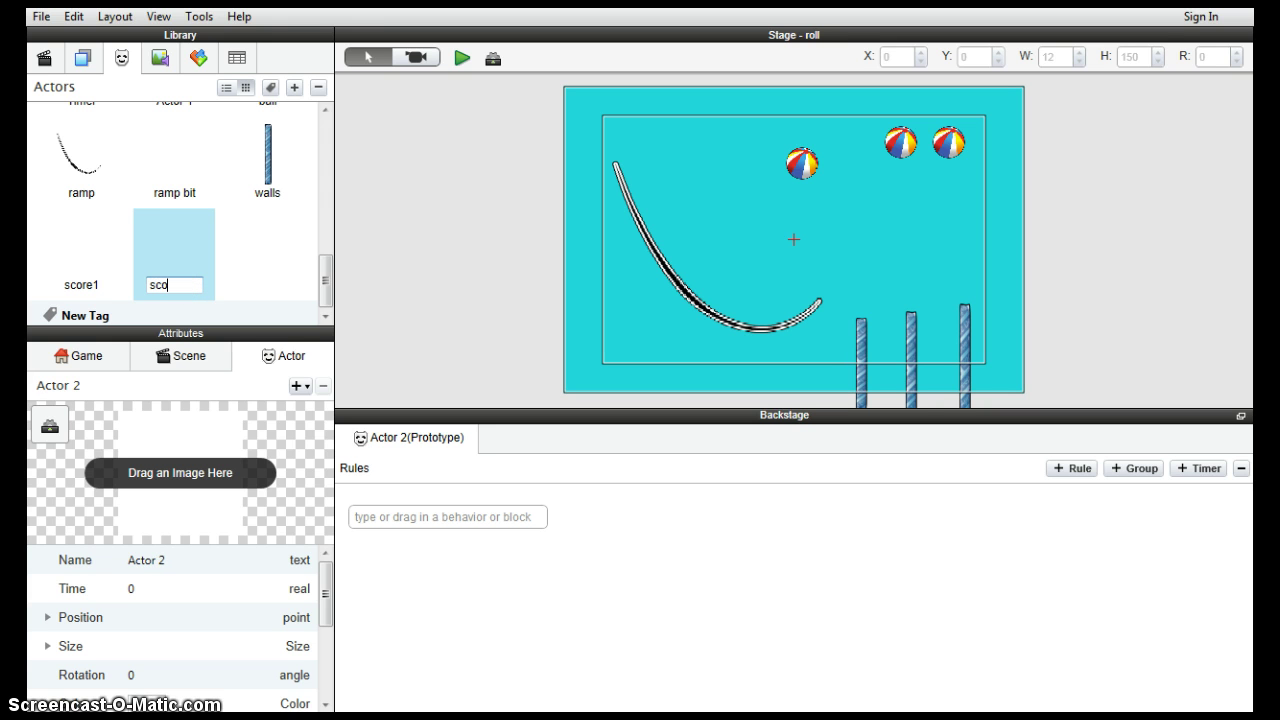
left_click(272, 258)
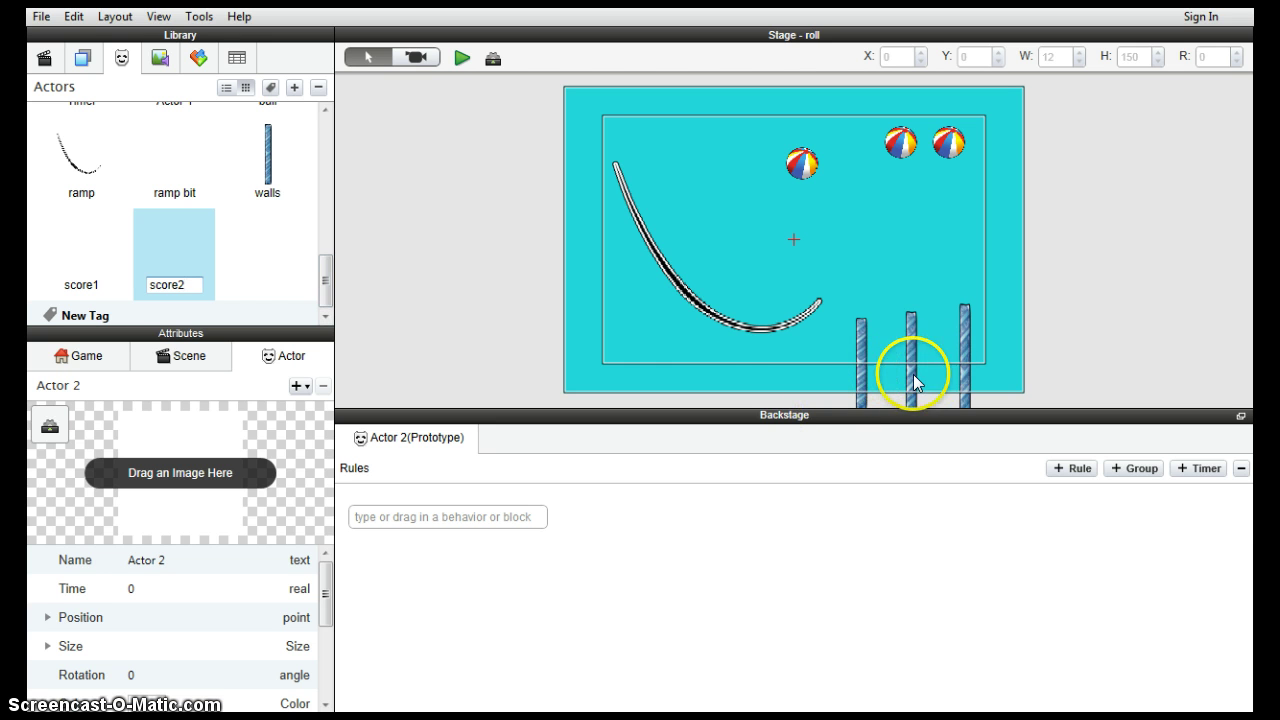
left_click(190, 422)
Step: Assign the 10 target image from the media library to the score1 actor
left_click(97, 266)
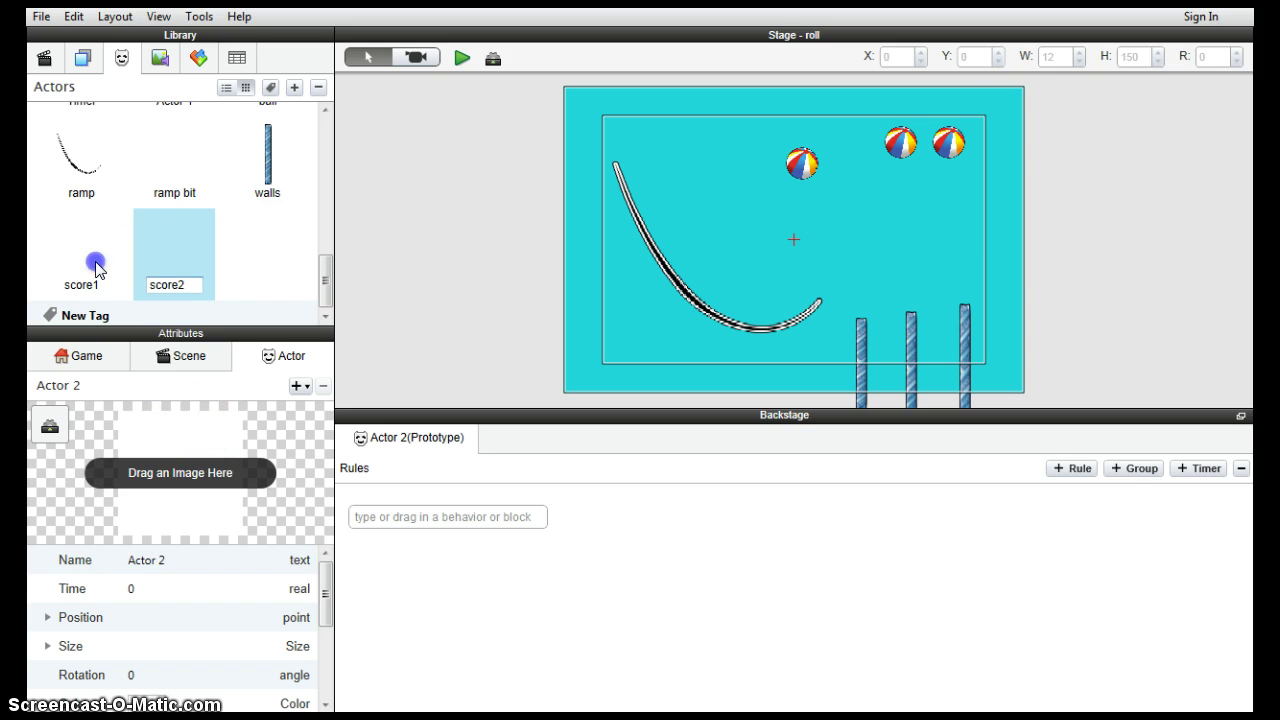
left_click(159, 63)
scroll(185, 215, "up", 4)
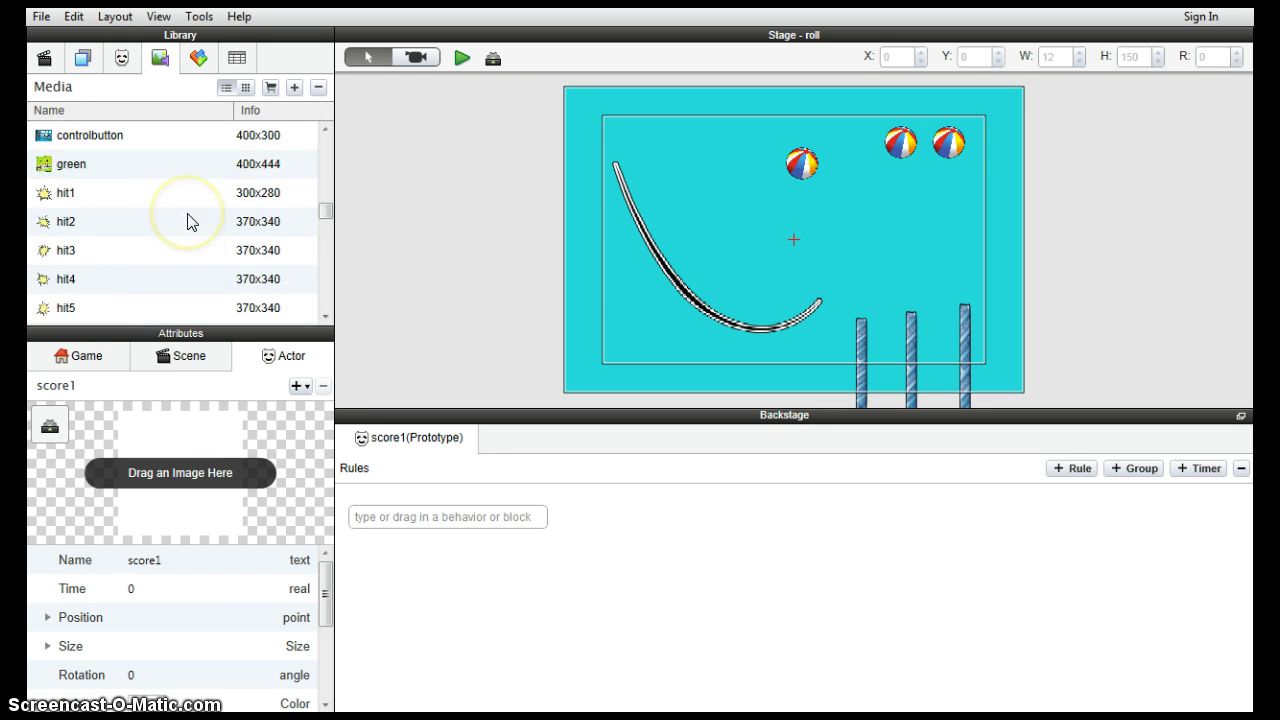
scroll(190, 222, "up", 2)
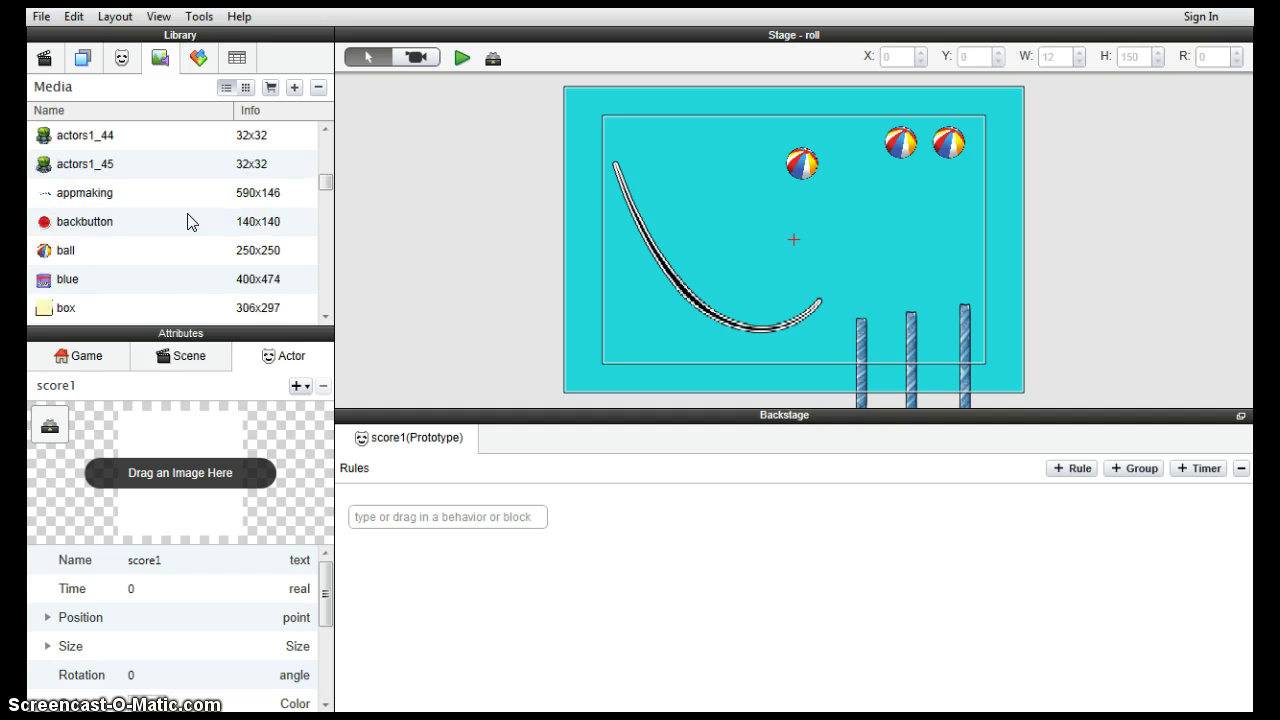
scroll(190, 222, "up", 6)
left_click_drag(110, 206, 182, 455)
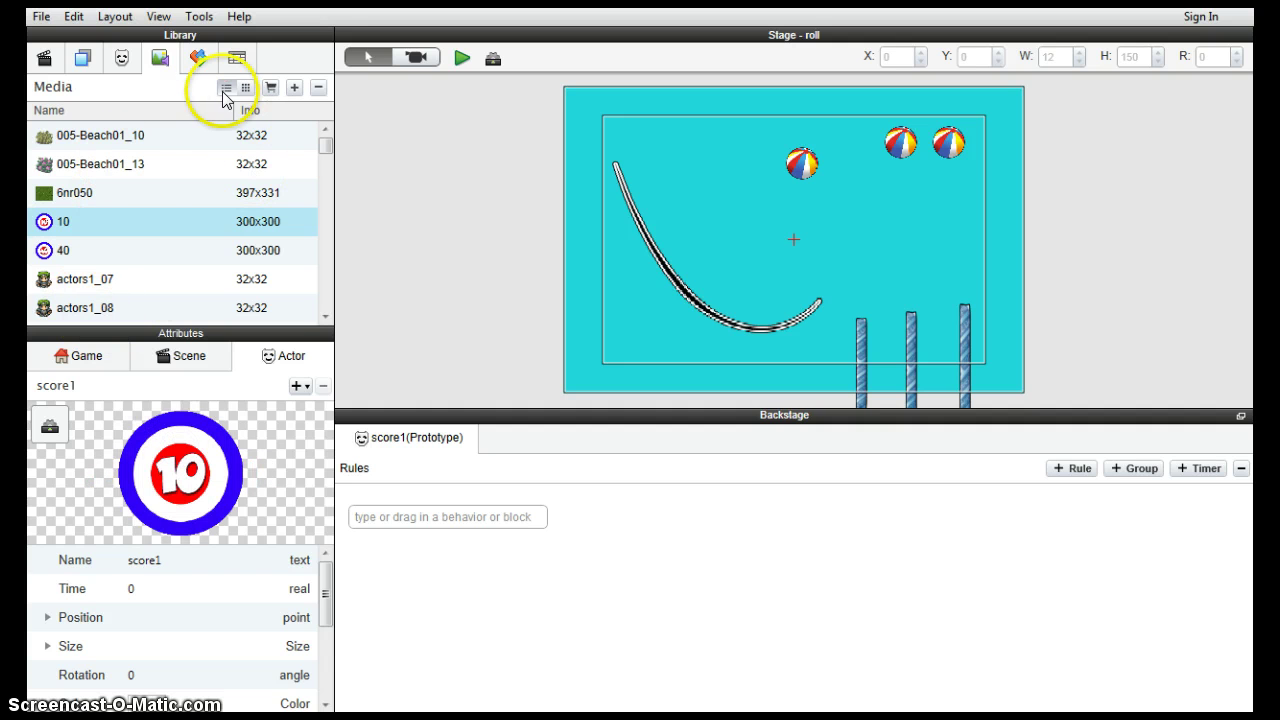
Step: Assign the 40 target image to the score2 actor
left_click(130, 62)
left_click(167, 270)
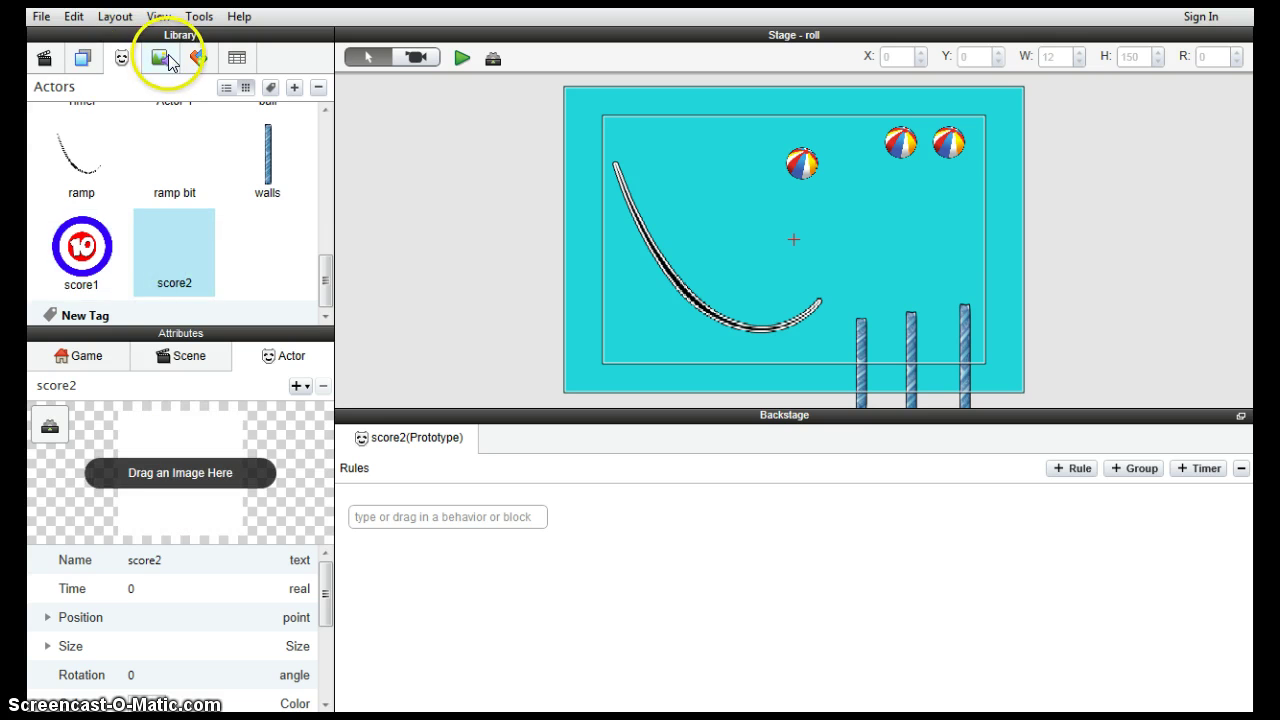
left_click(167, 62)
left_click_drag(63, 250, 155, 483)
left_click(122, 56)
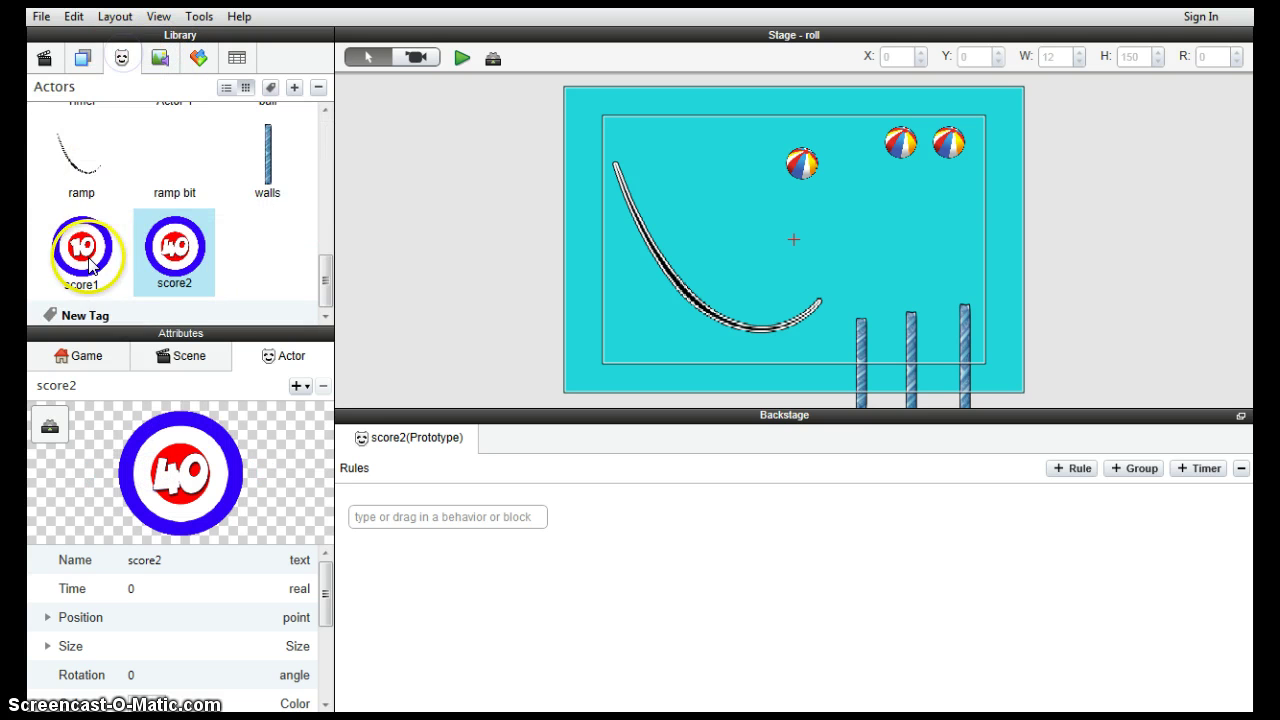
Step: Place score1 between the first and second walls and shrink it to about 36 by 41 at X 336, Y 9
left_click(89, 263)
left_click_drag(661, 277, 883, 362)
left_click(771, 277)
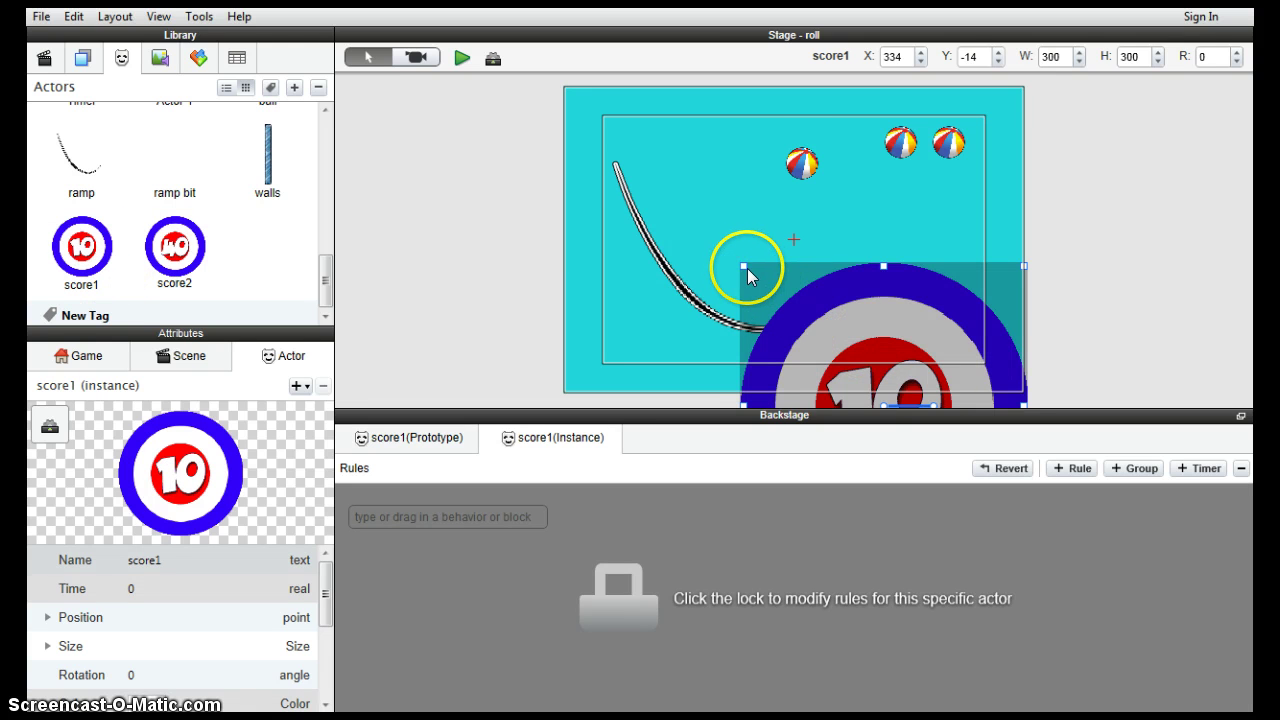
mouse_move(740, 266)
left_mouse_down()
mouse_move(946, 377)
mouse_move(807, 227)
mouse_move(835, 330)
mouse_move(804, 355)
mouse_move(902, 381)
mouse_move(889, 391)
left_mouse_up()
left_click(882, 212)
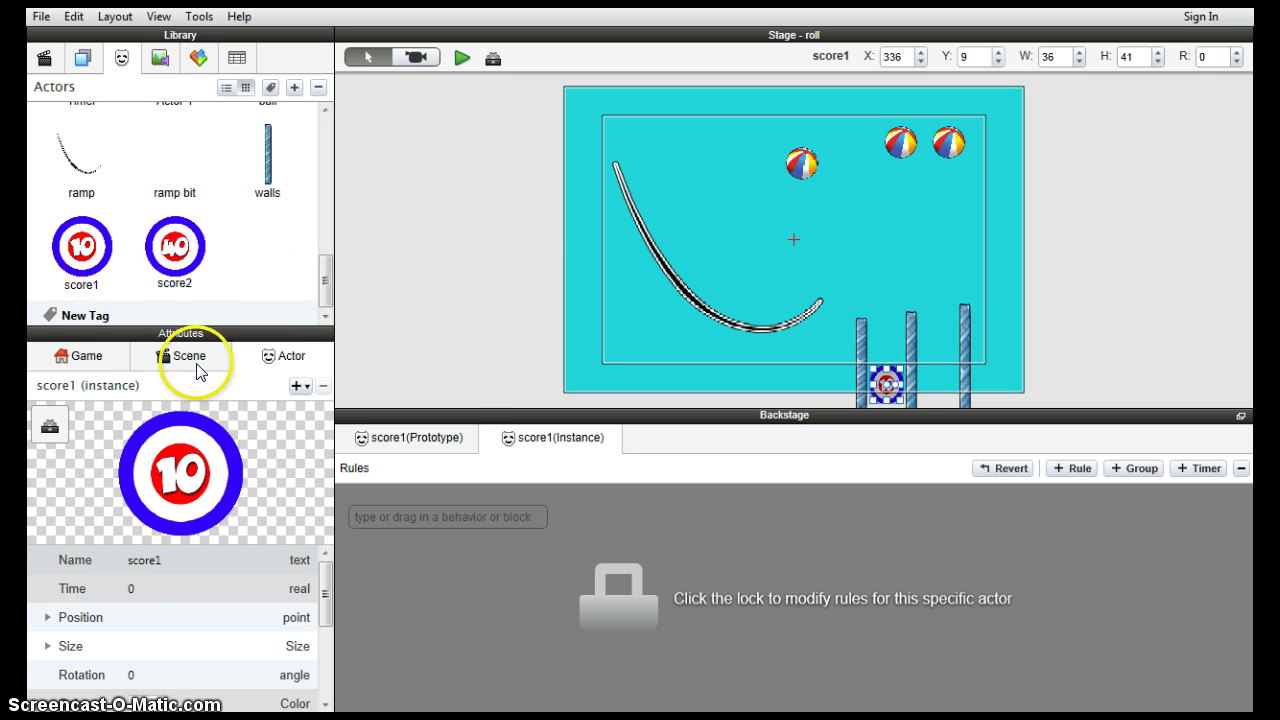
Step: Place score2 between the second and third walls and shrink it to about 32 by 32
left_click_drag(176, 246, 929, 217)
left_click_drag(786, 120, 946, 370)
Step: Reposition score2 to about X 392, Y 38, and raise score1 to about X 336, Y 35, resizing it to about 34 by 35
left_click(886, 378)
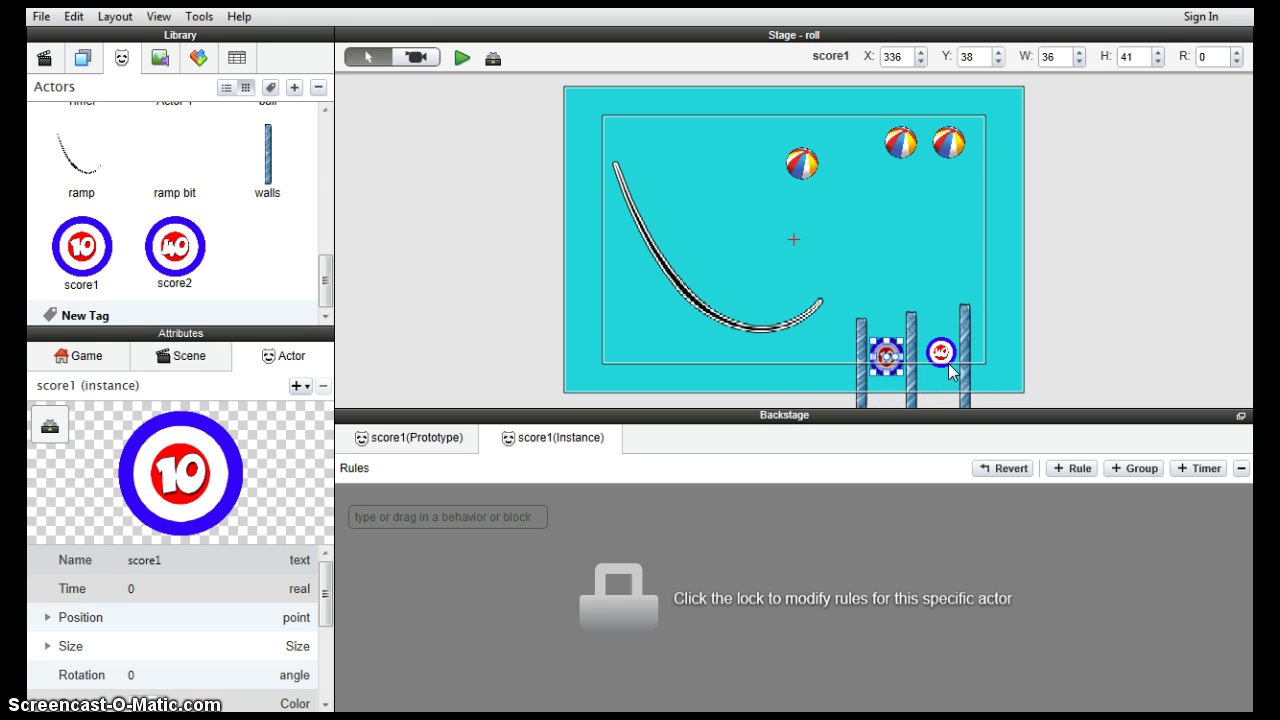
left_click(941, 354)
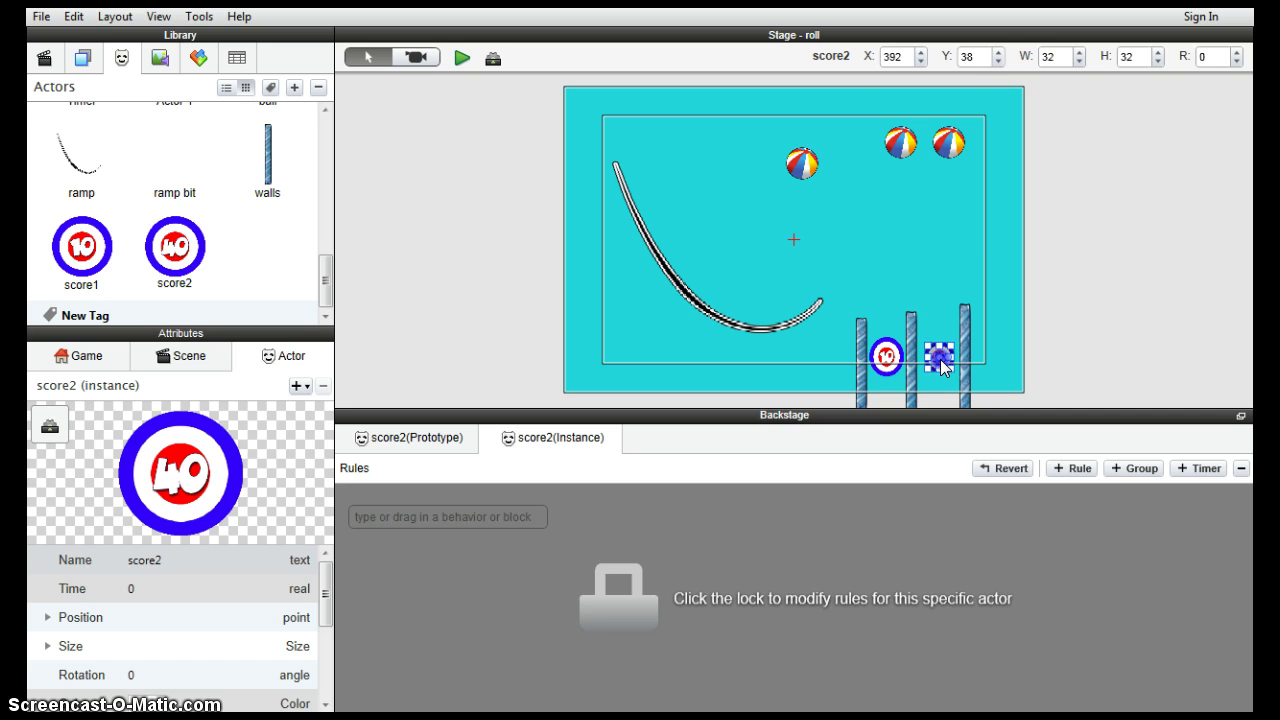
left_click(1001, 377)
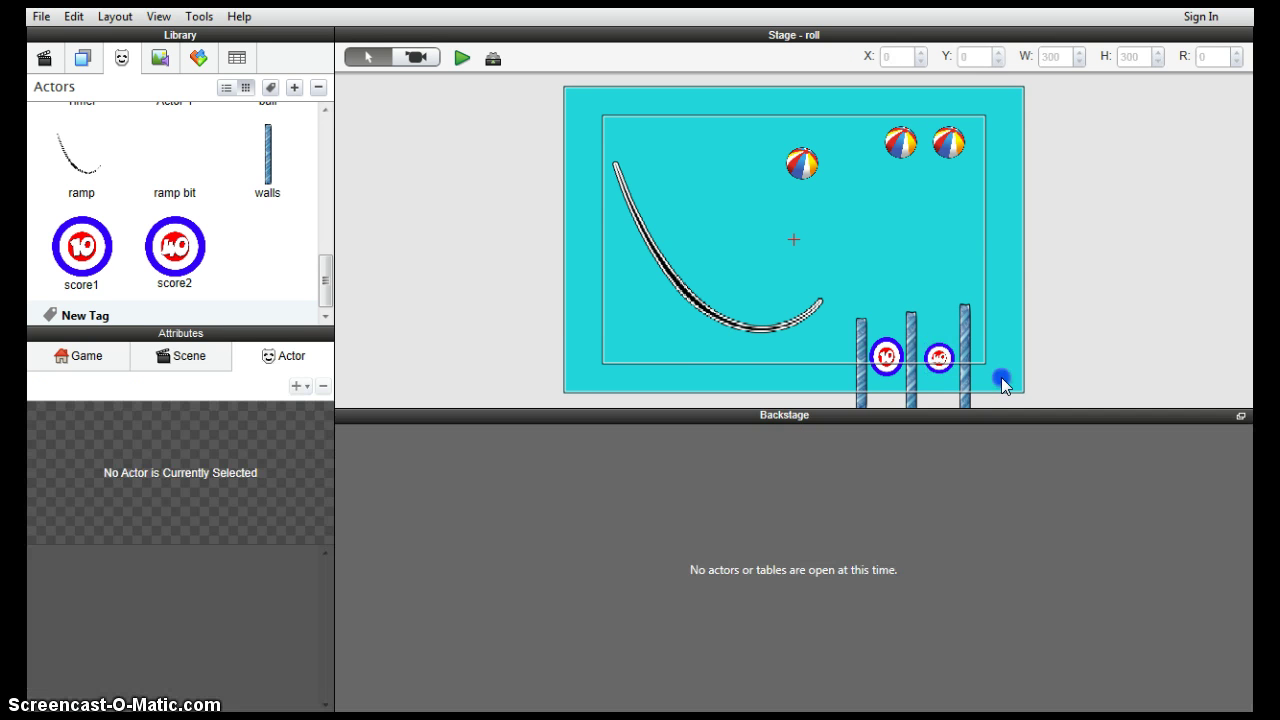
left_click(892, 368)
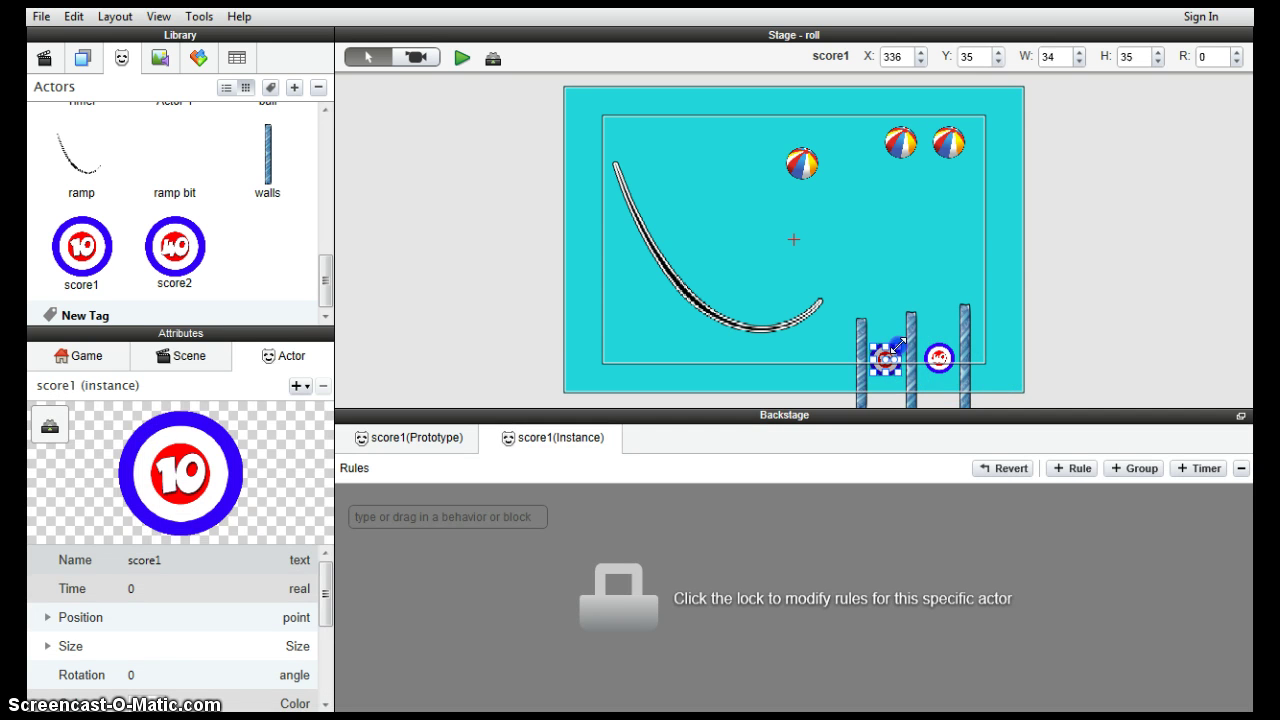